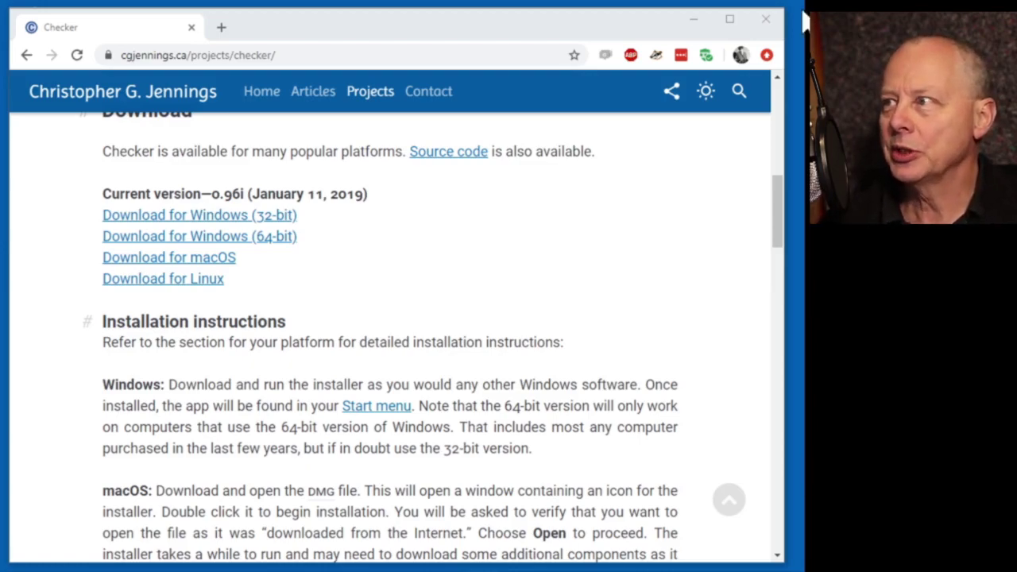
- Minimize Chrome and switch to the empty Audacity project, with Checker 0.96 open beside it
click(693, 21)
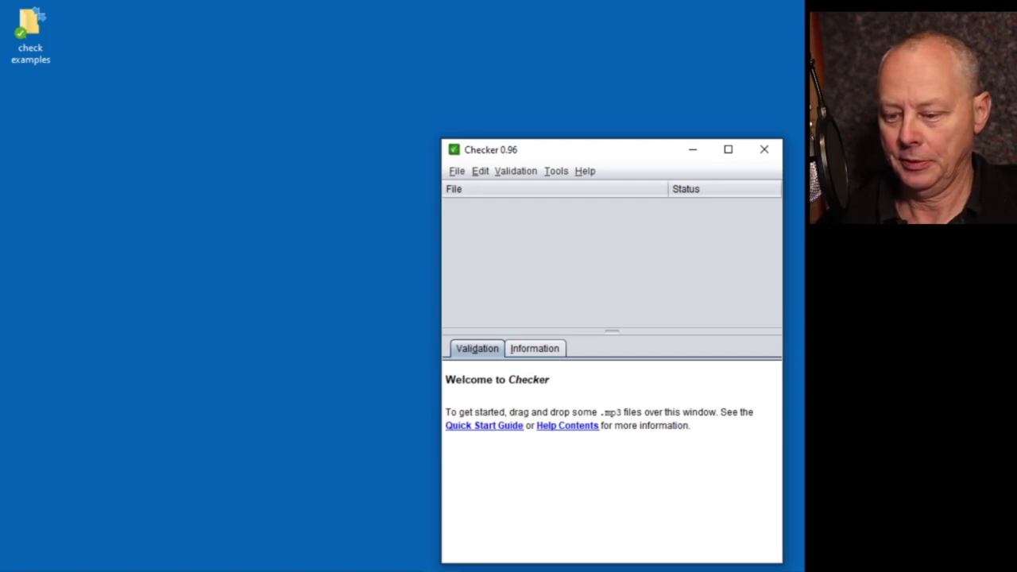
key(alt+Tab)
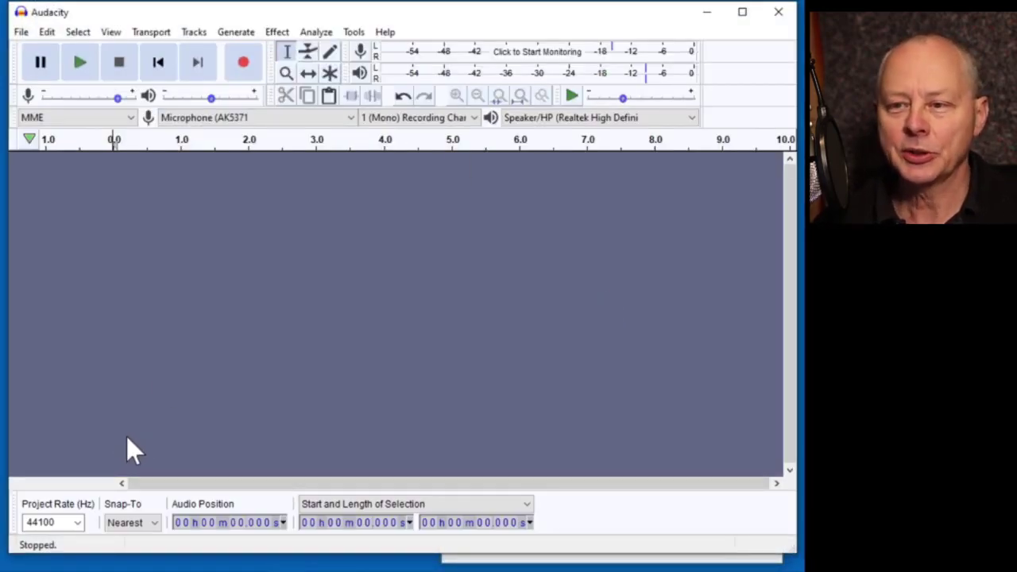
- Choose a project rate from the list and set Recording Channels to 2 (Stereo)
click(78, 523)
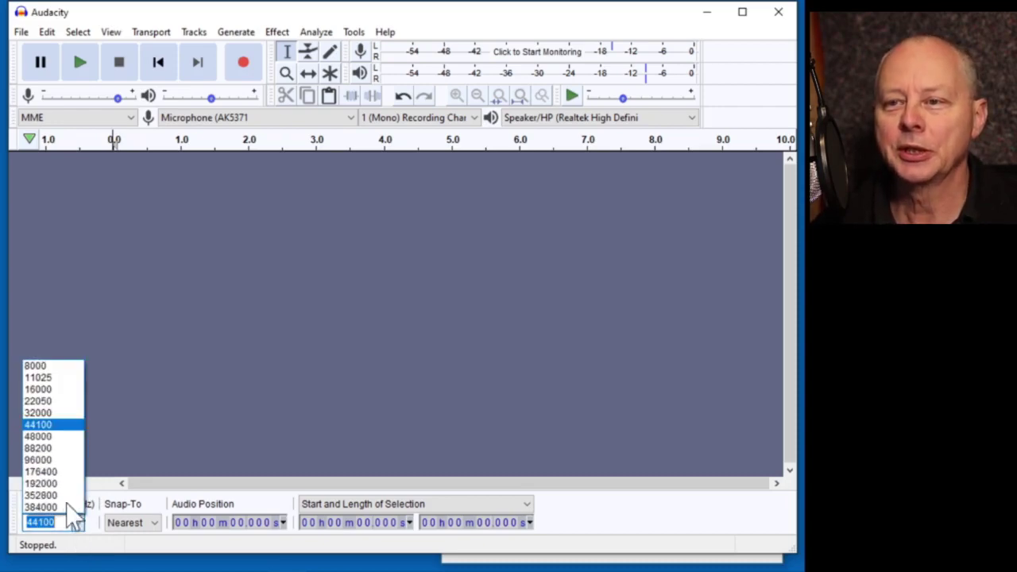
click(69, 436)
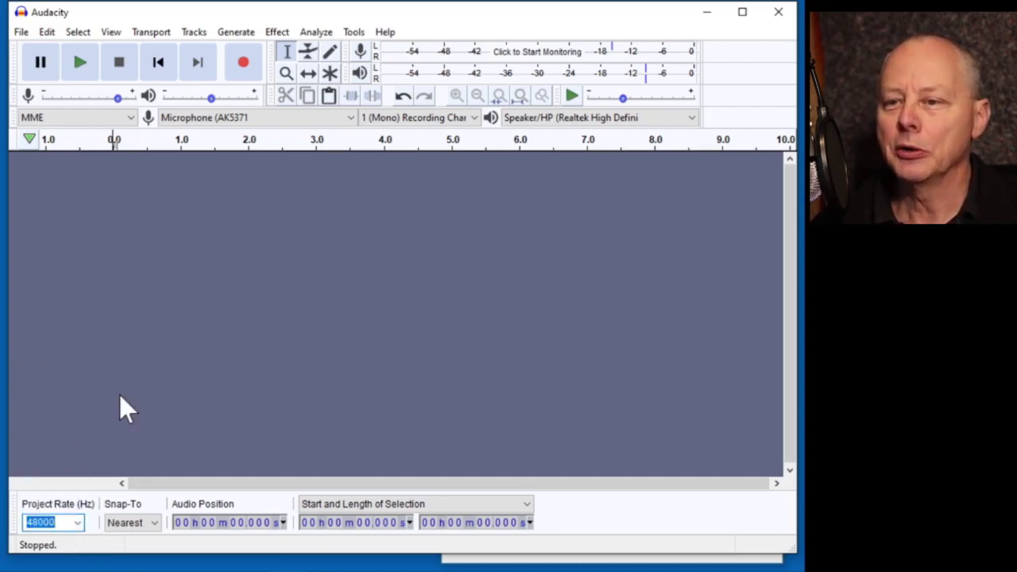
click(442, 117)
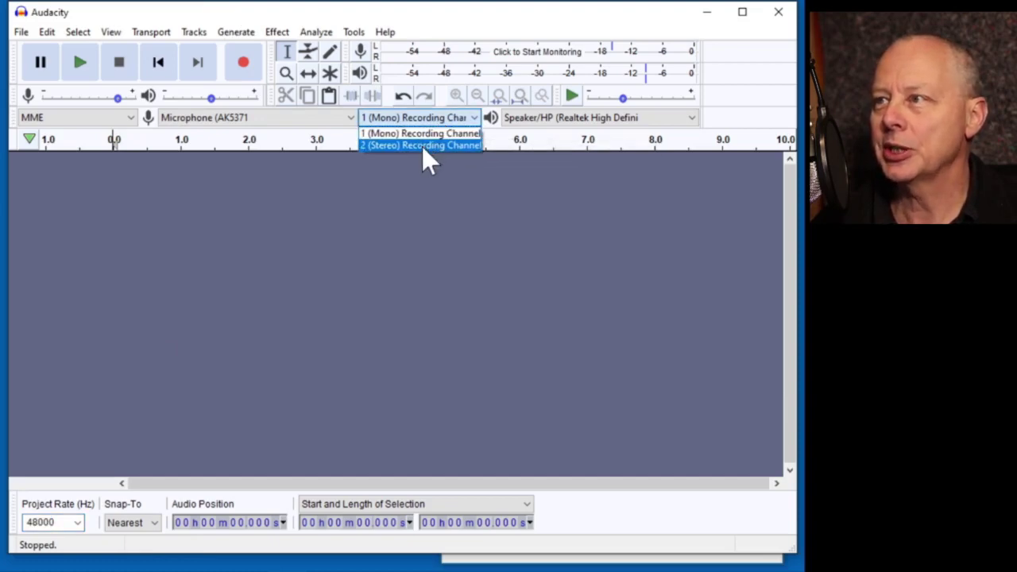
click(422, 146)
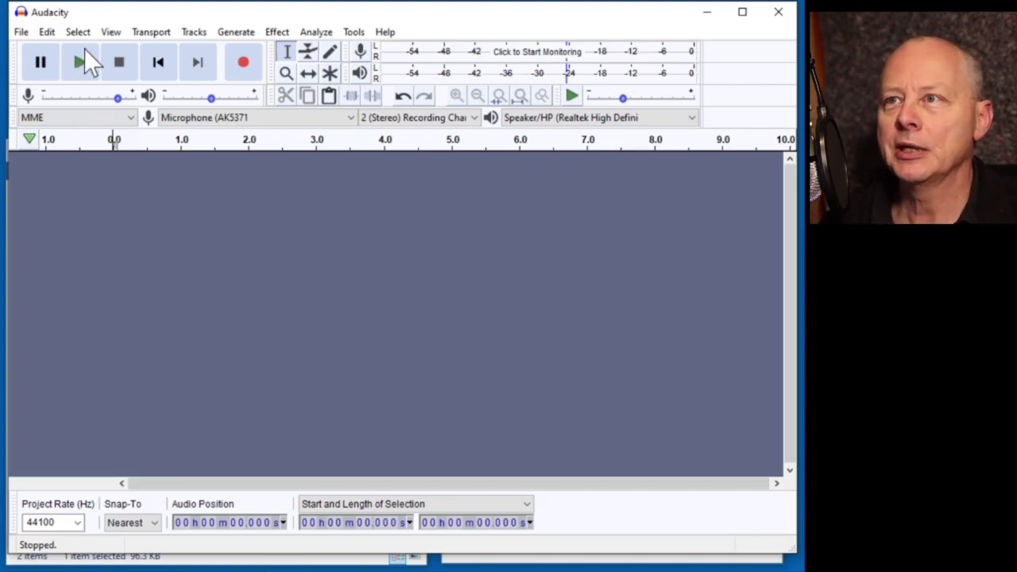
- Record a roughly 4.4-second stereo voice take, then play it back once
click(247, 63)
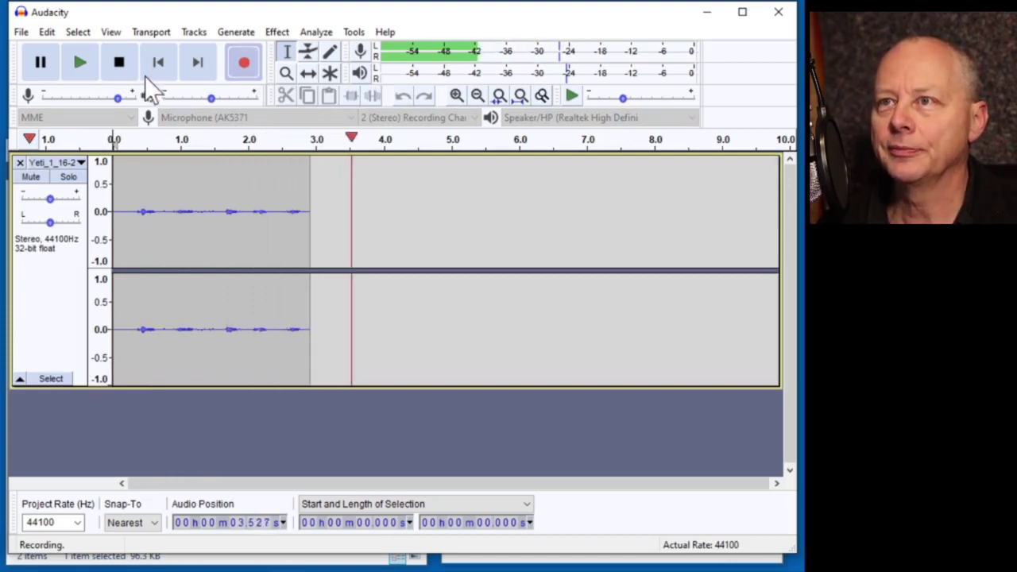
click(126, 67)
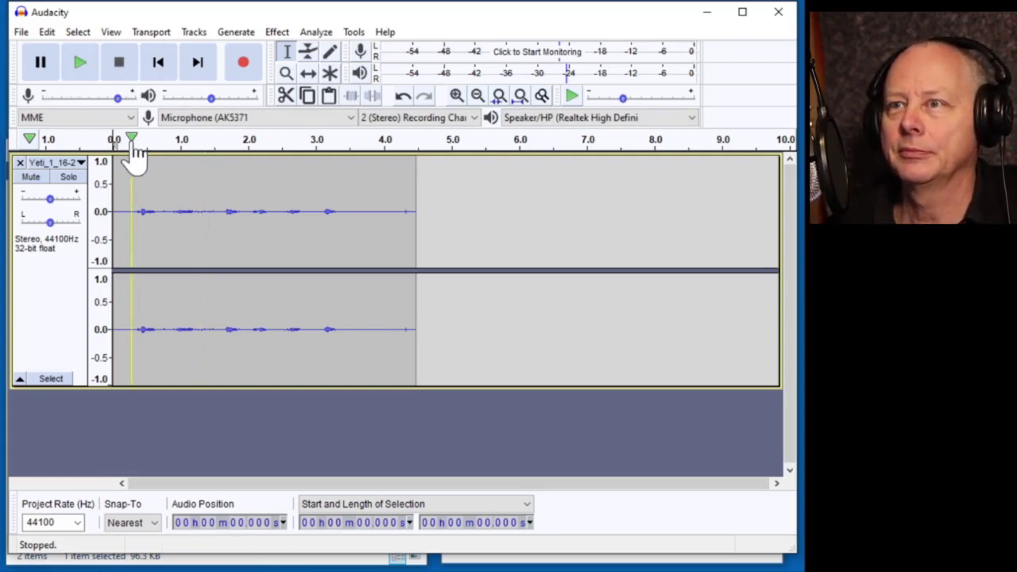
click(127, 139)
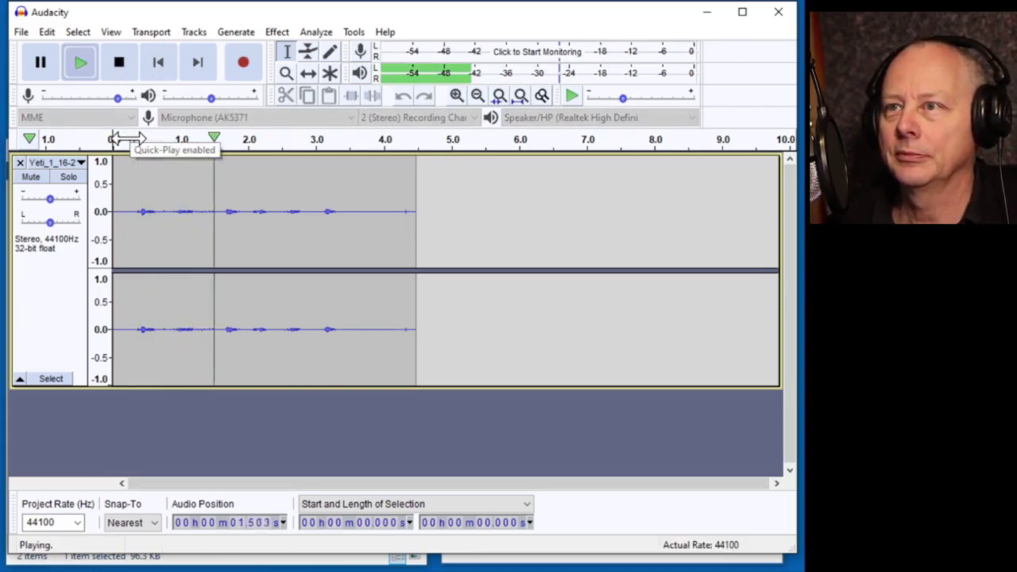
click(122, 61)
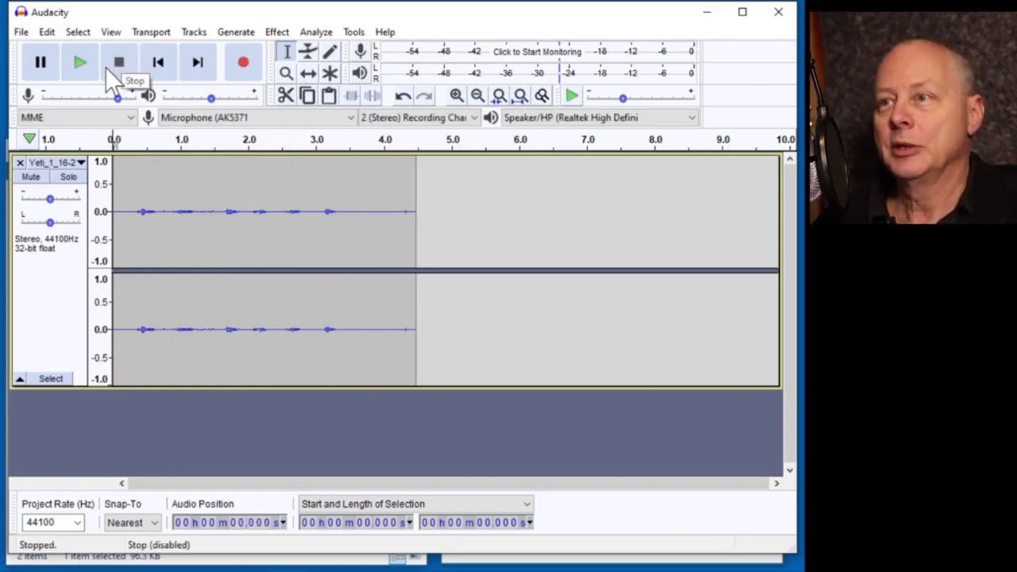
- Export the recording as an MP3 named test1.mp3 in the check examples folder
click(20, 32)
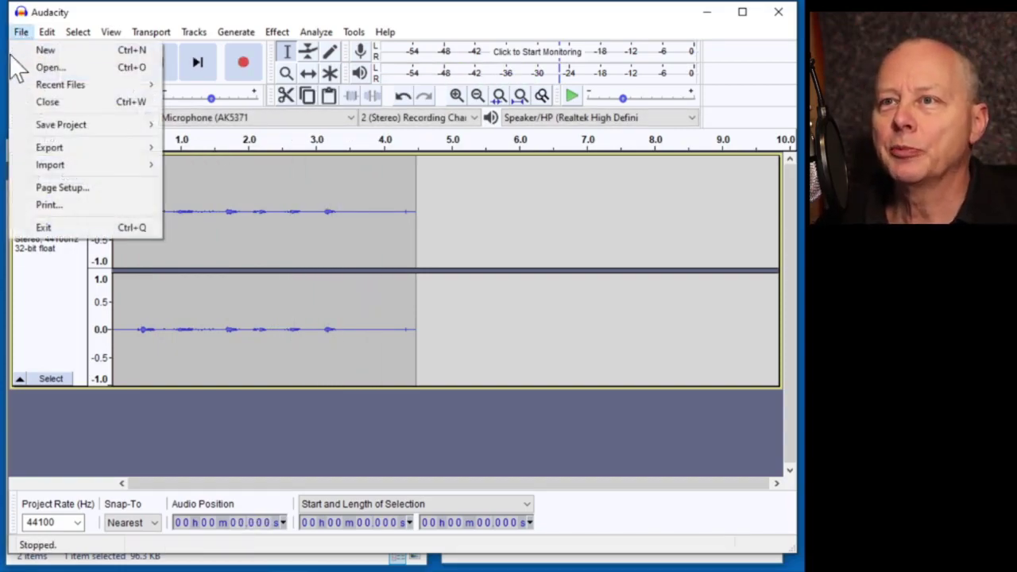
mouse_move(65, 151)
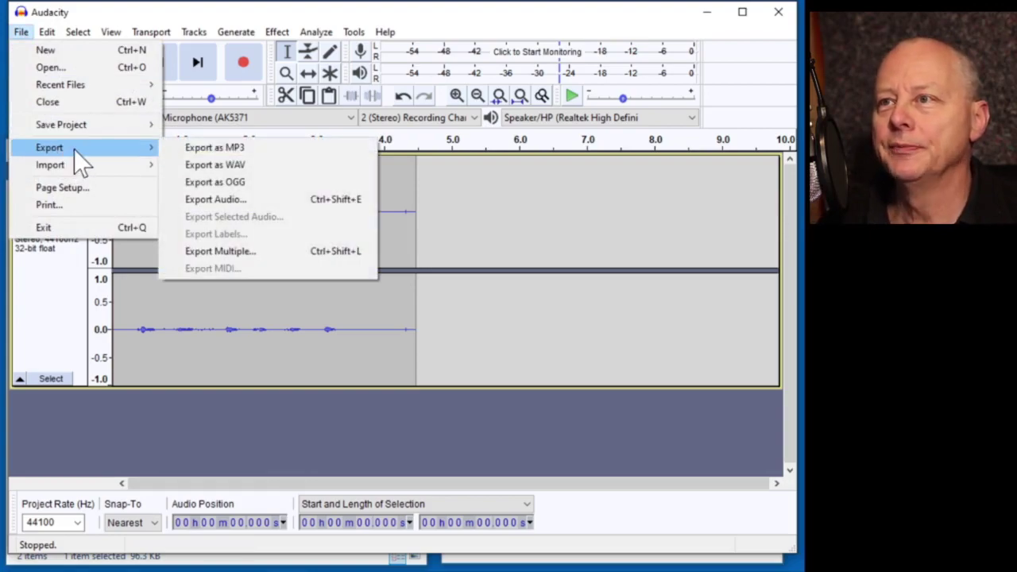
click(191, 148)
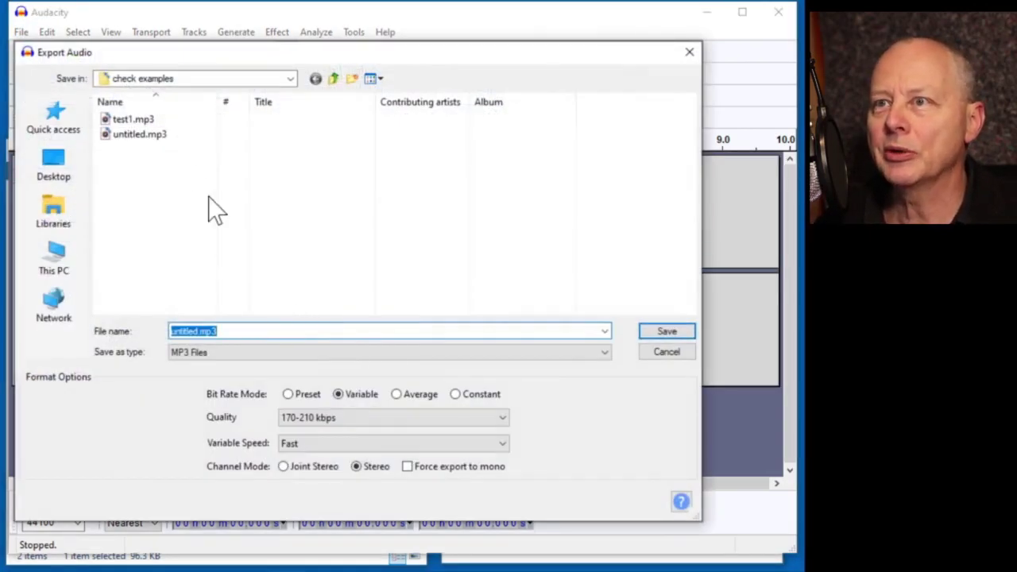
click(151, 120)
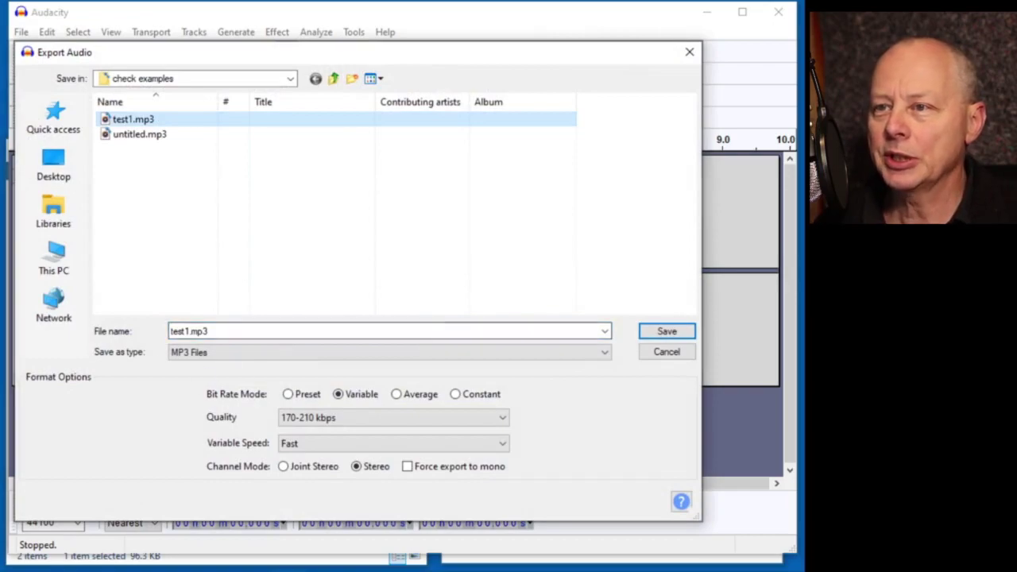
click(666, 332)
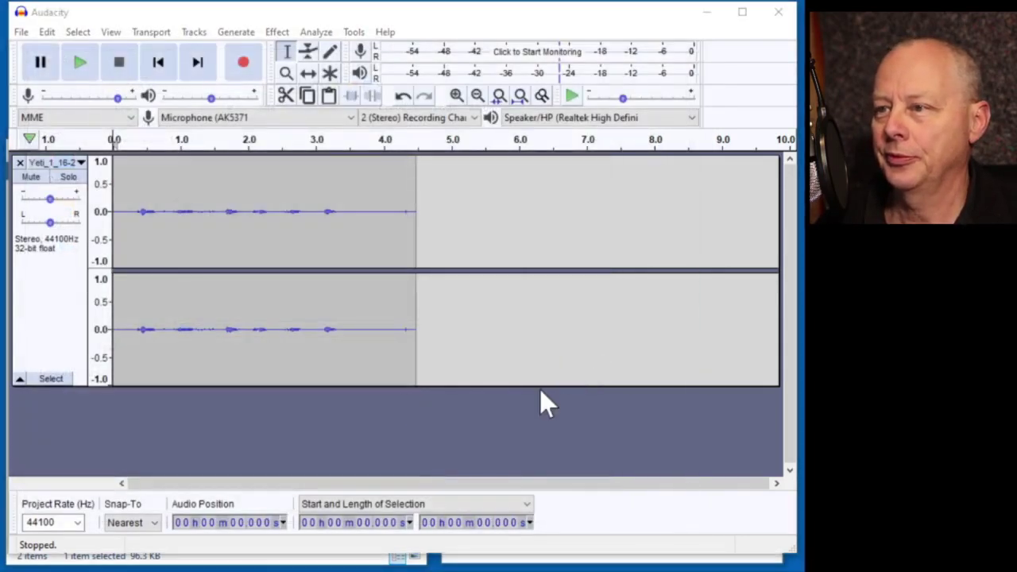
- Replace the old test1.mp3, load it into Checker, and enlarge the Validation panel to see all failures
click(522, 286)
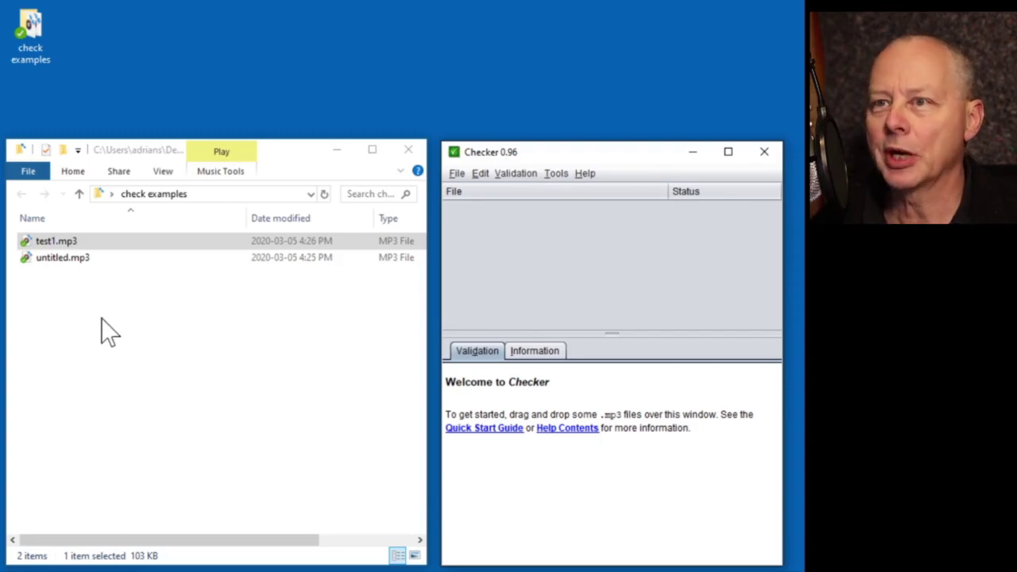
drag(802, 262, 624, 249)
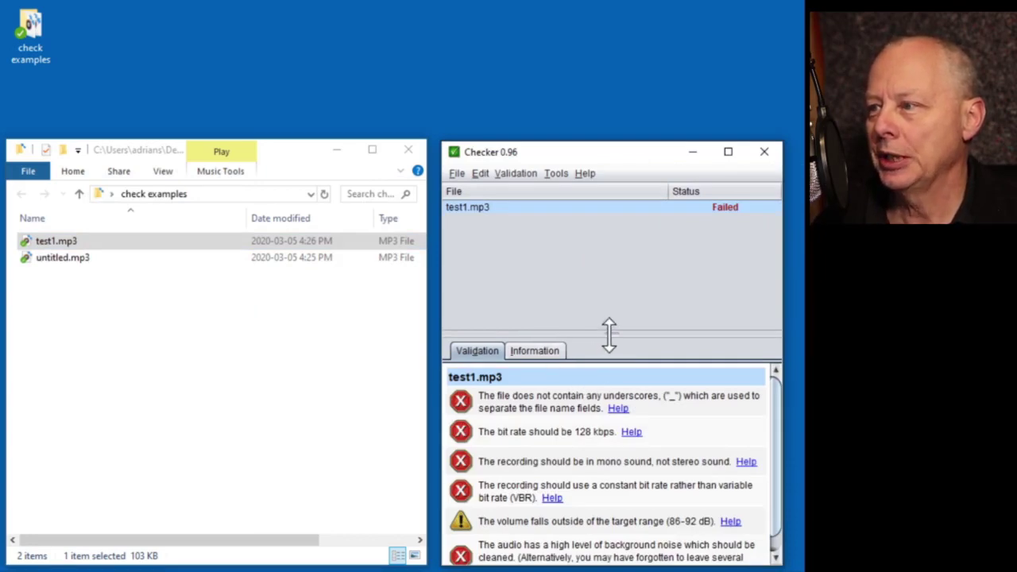
drag(608, 335, 605, 292)
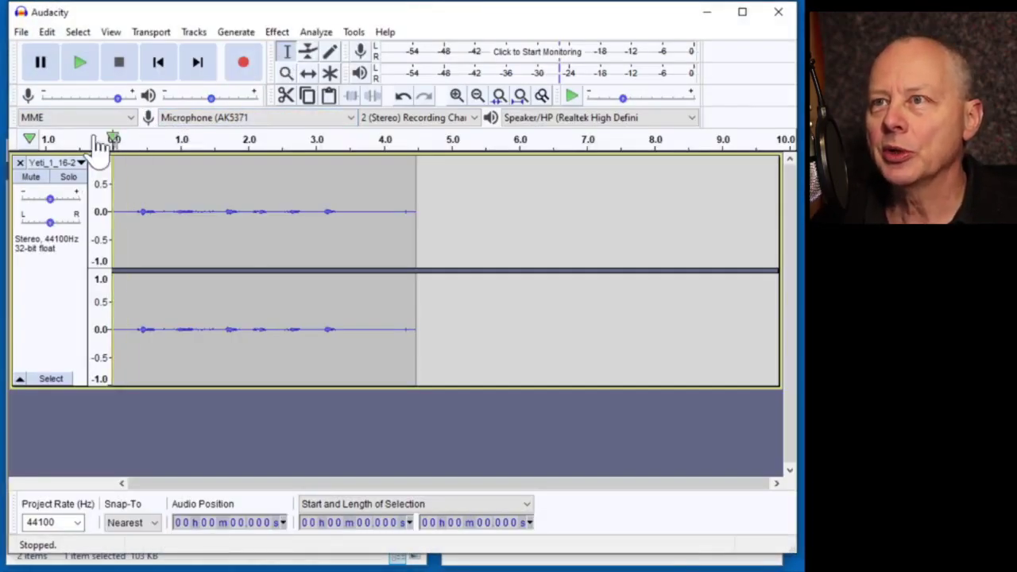
- Delete the stereo track, switch Recording Channels to 1 (Mono), and record a new ~4-second take
click(19, 162)
click(418, 117)
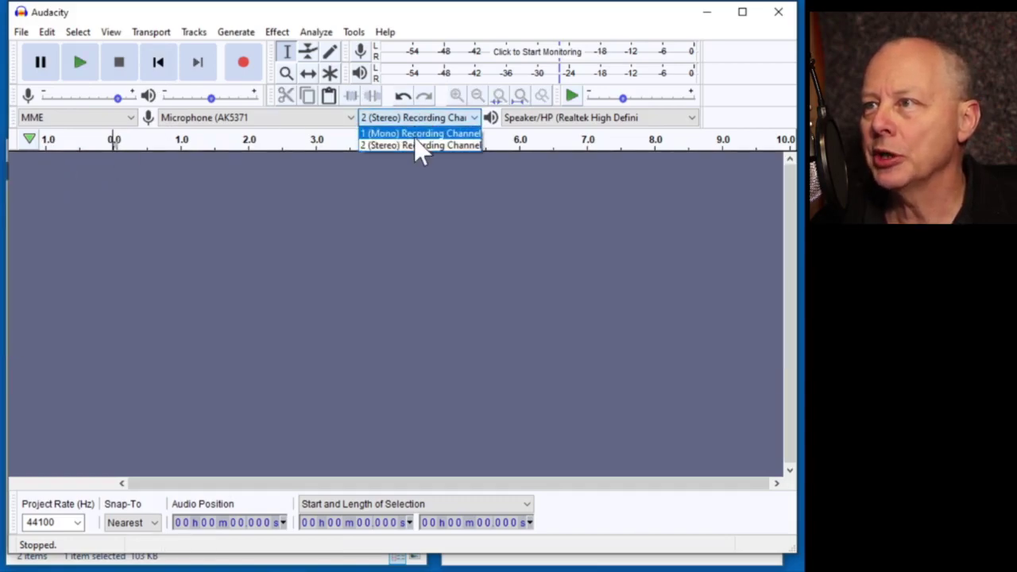
click(419, 134)
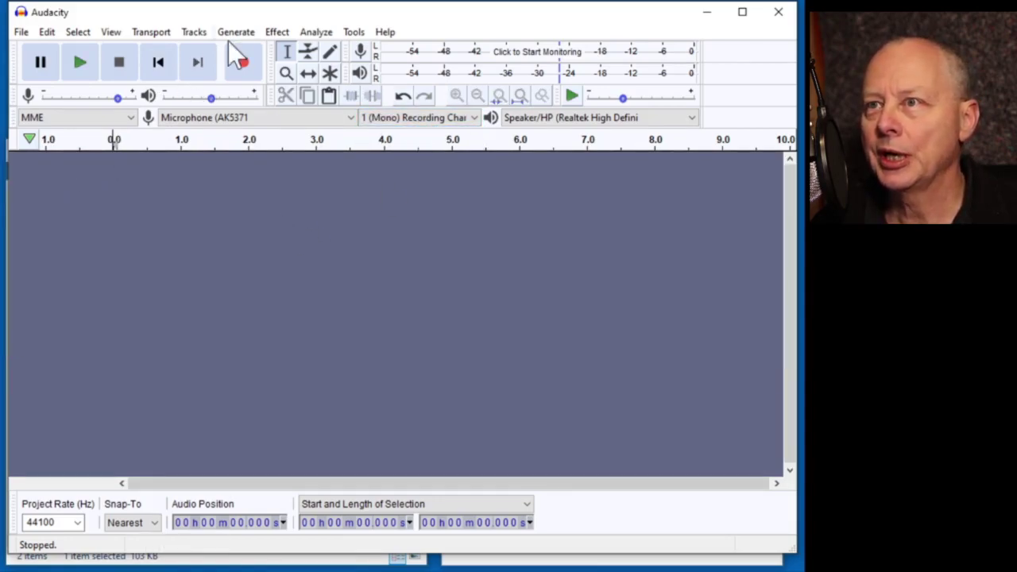
click(242, 62)
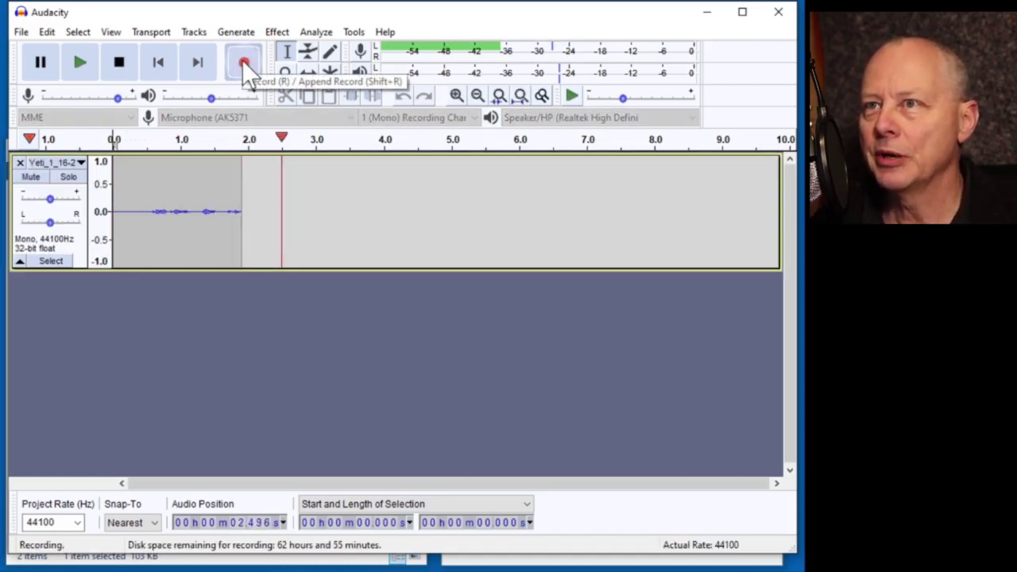
click(117, 64)
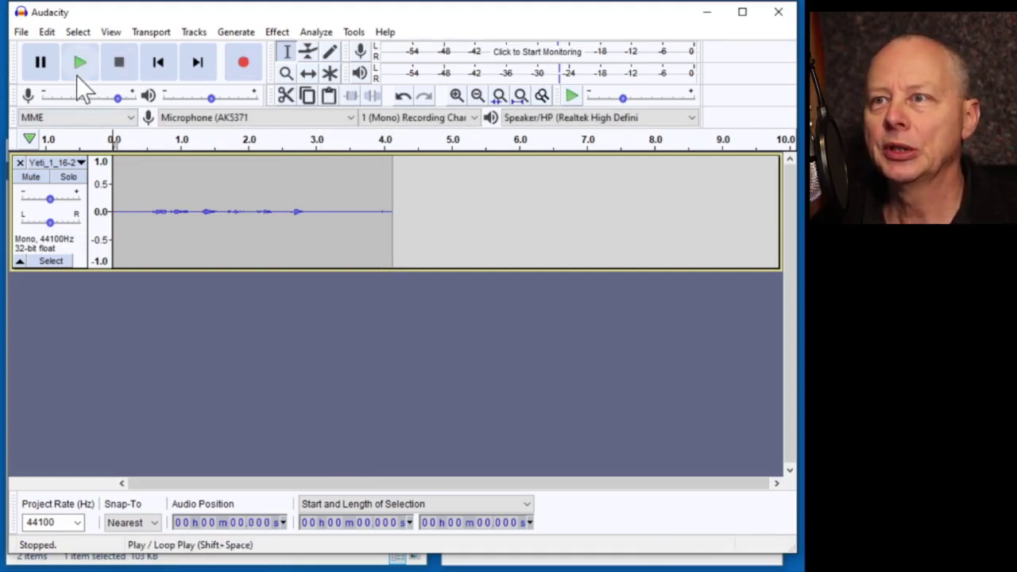
- Start an MP3 export with Constant bit rate mode, 128 kbps quality and Force export to mono
click(24, 31)
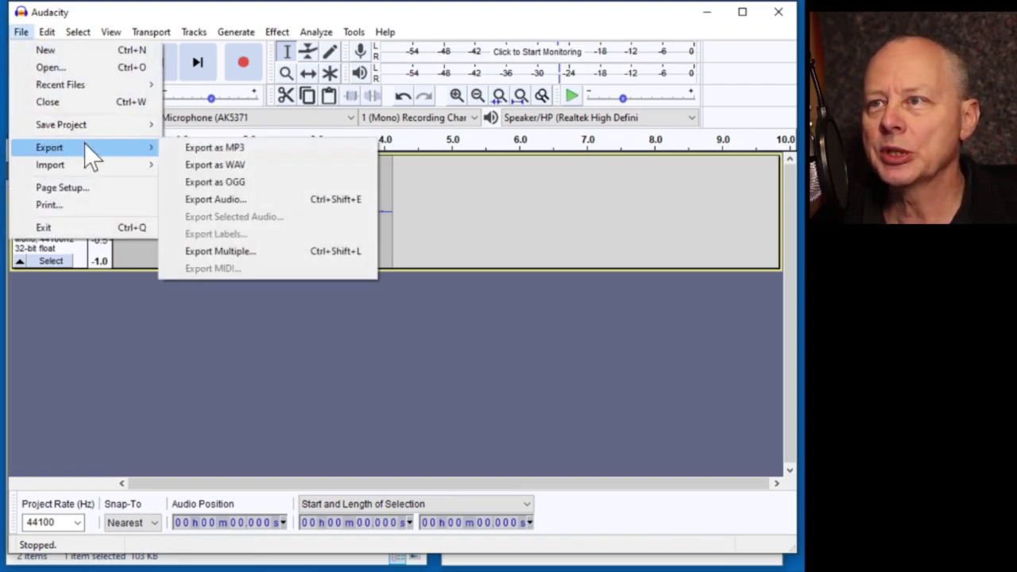
click(220, 147)
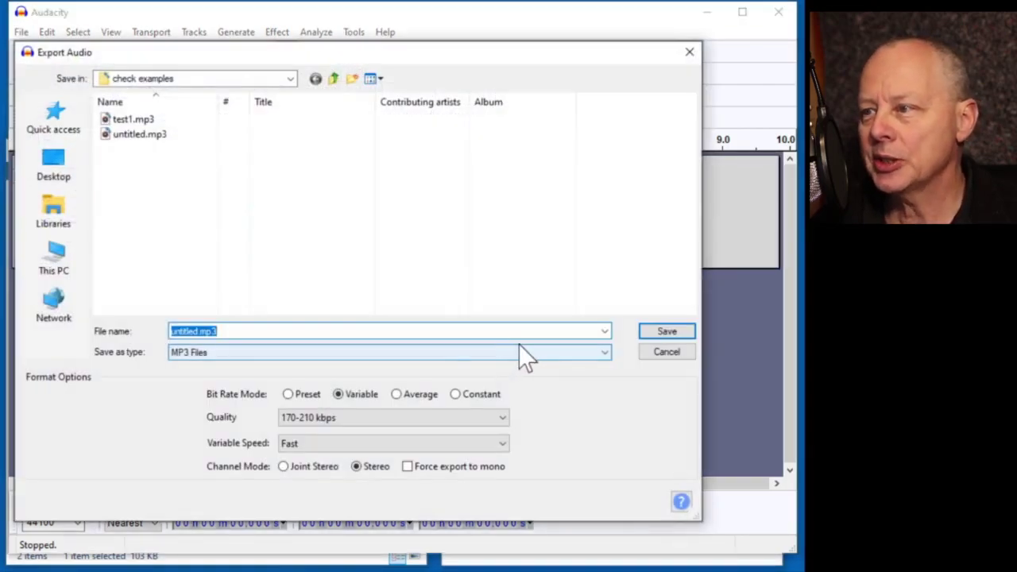
click(455, 395)
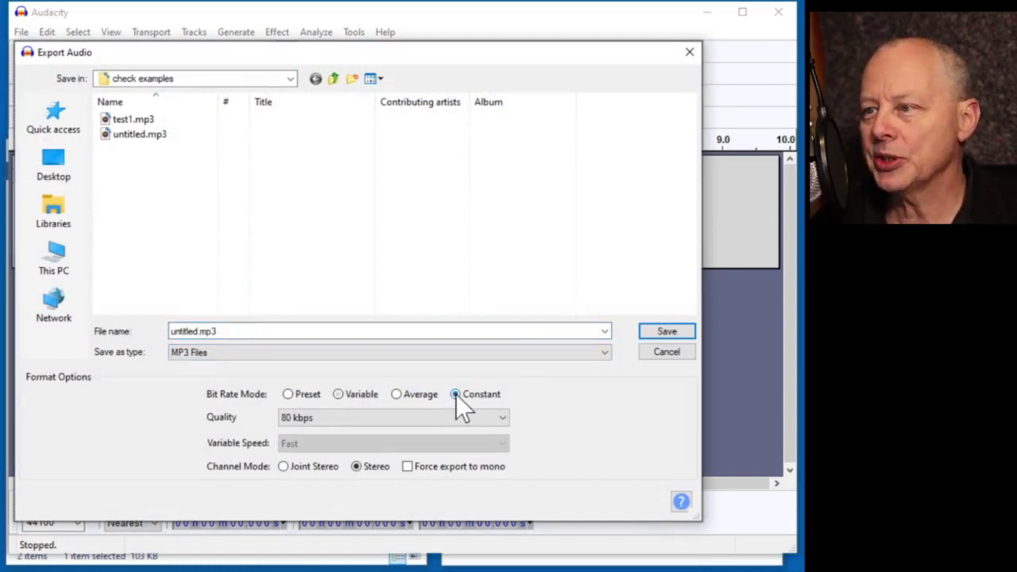
click(354, 420)
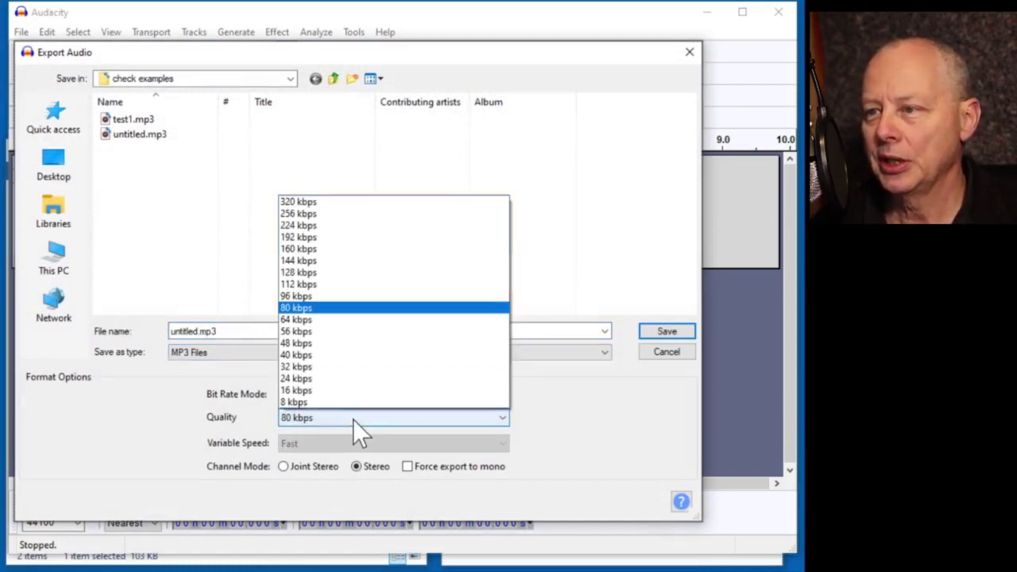
click(328, 274)
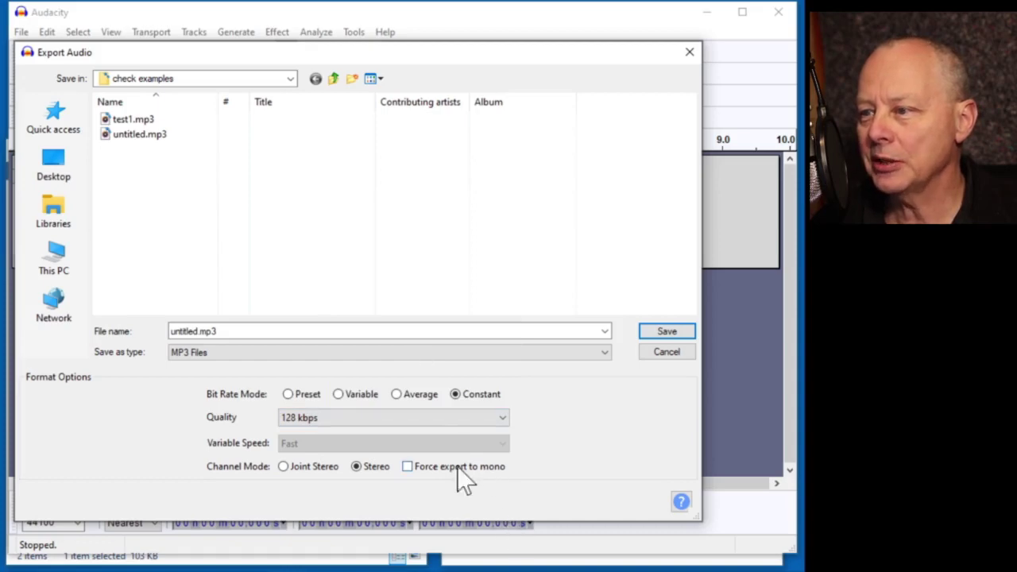
click(406, 468)
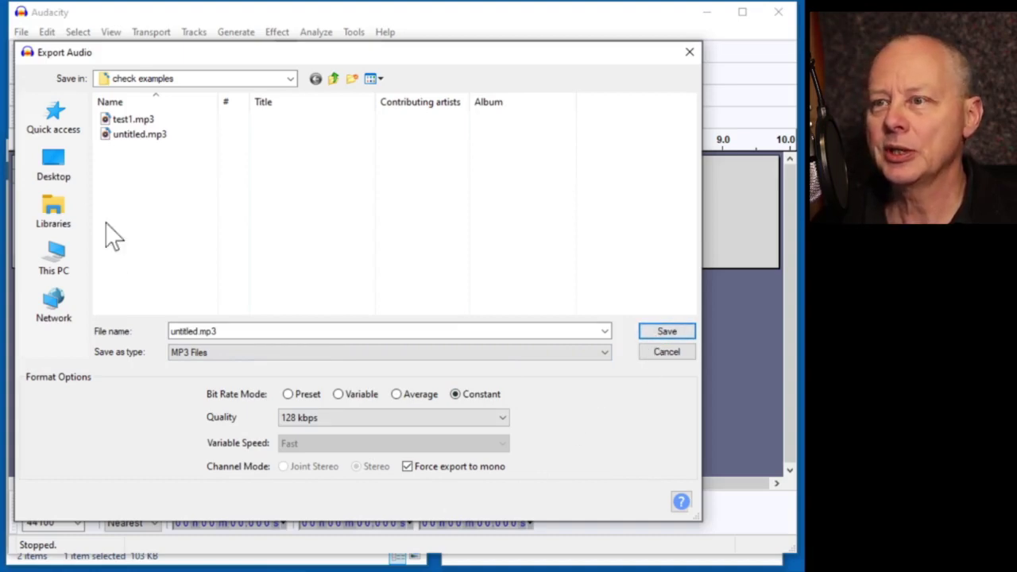
- Rename the export from test1.mp3 to test2.mp3 and save it
click(127, 120)
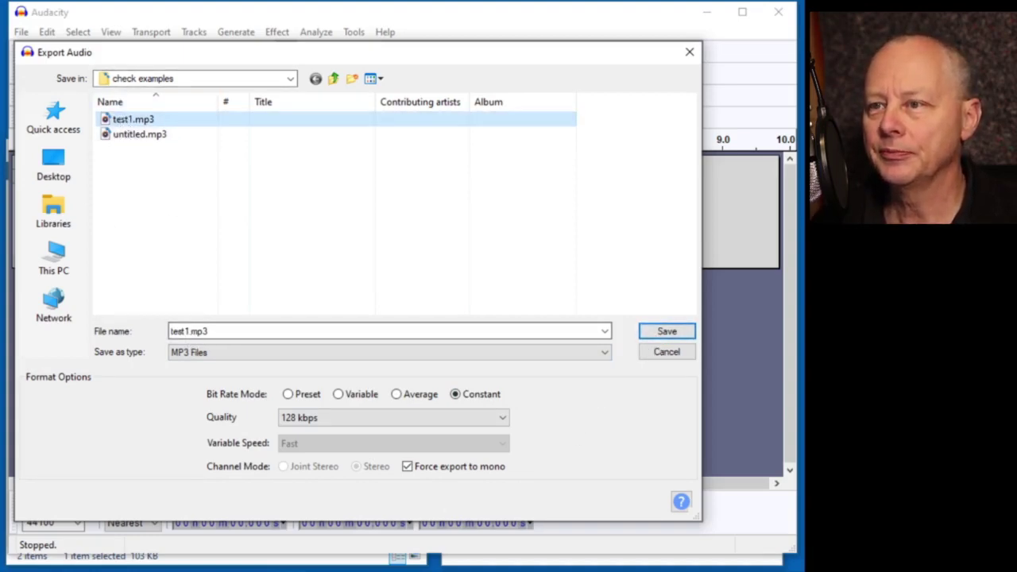
key(Tab)
click(184, 331)
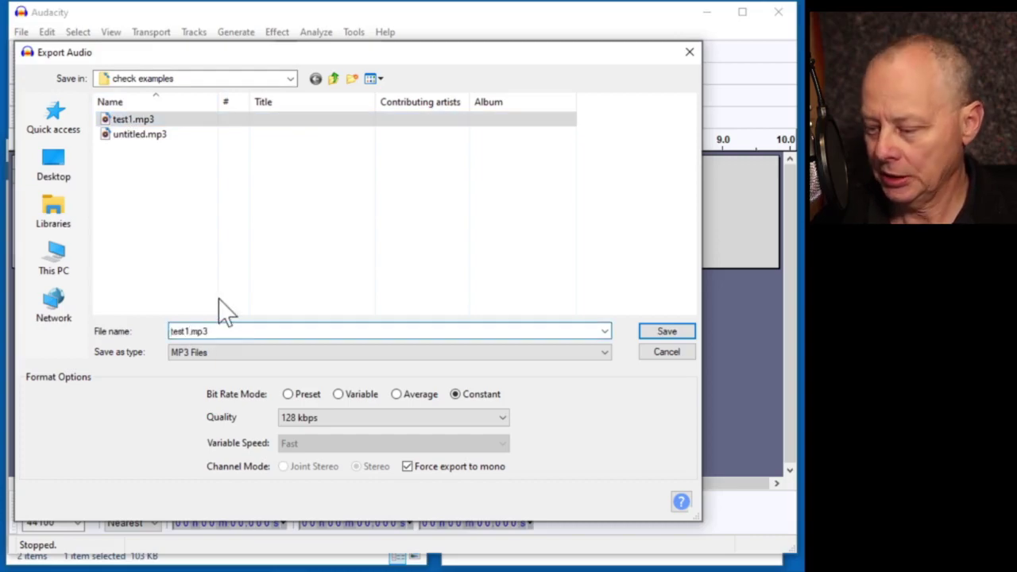
key(BackSpace)
text(2)
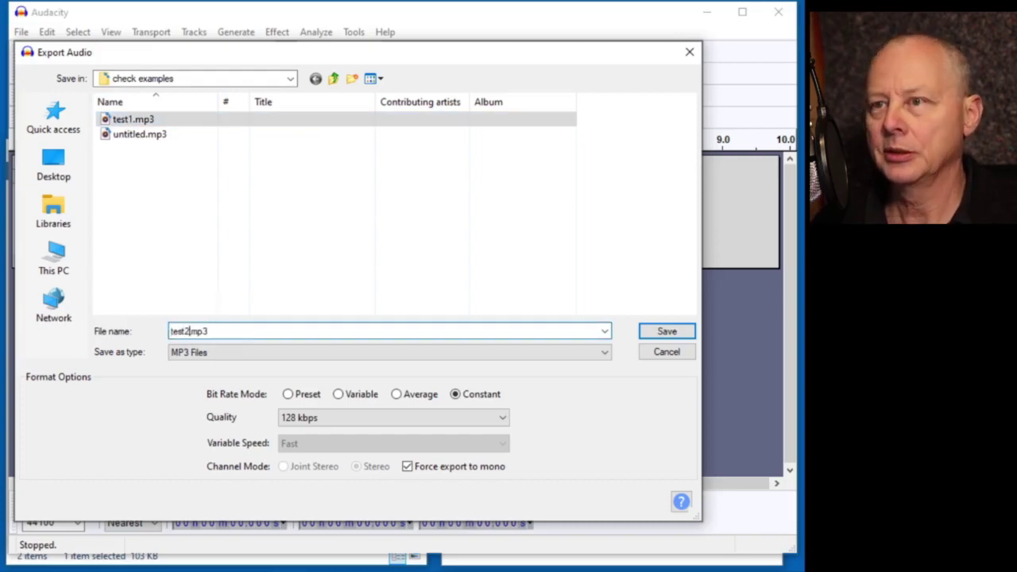
click(666, 333)
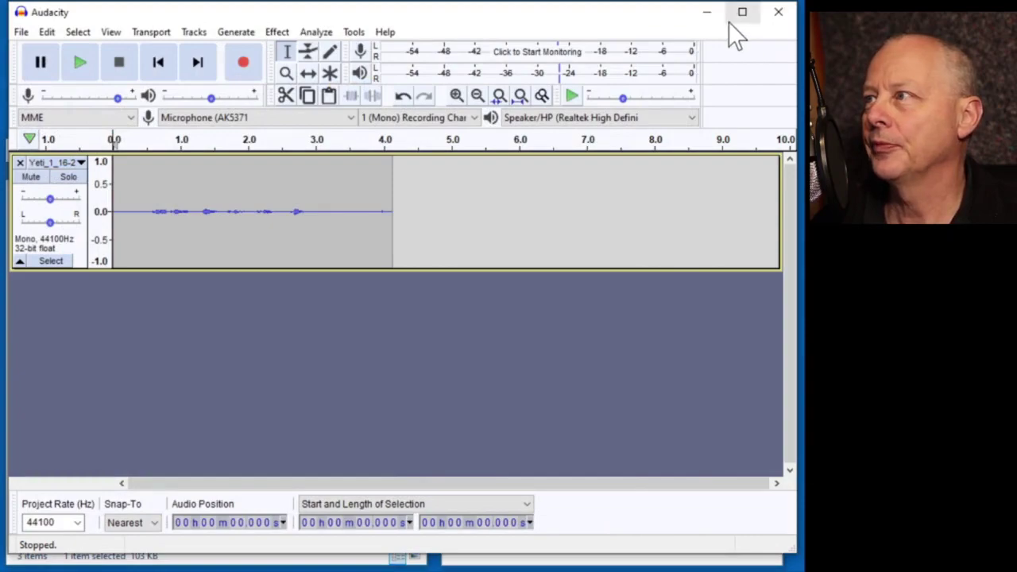
- Load test2.mp3 into Checker and view its results and Information details (128 kbps mono, 67.4 dB)
click(711, 13)
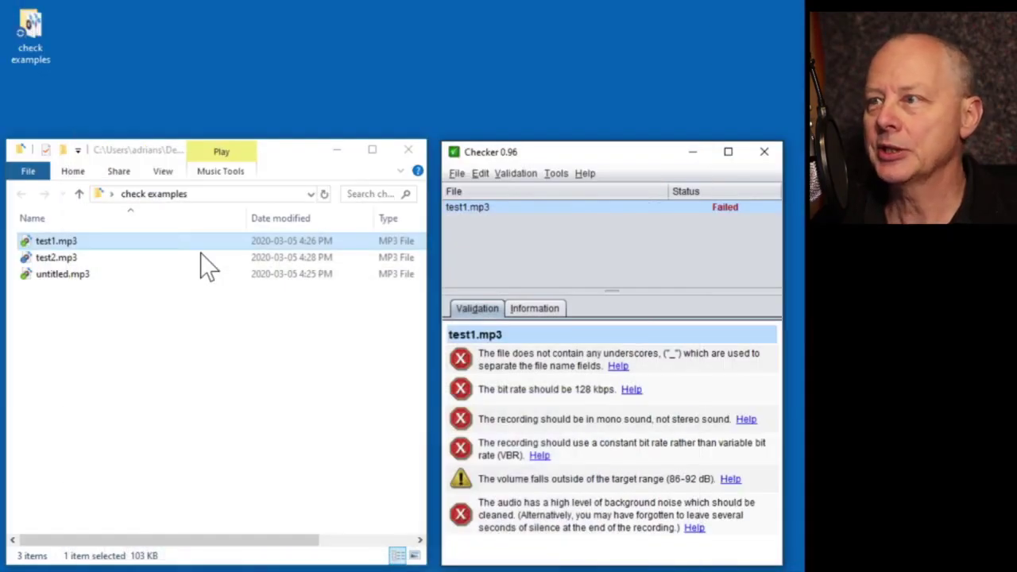
drag(56, 257, 586, 256)
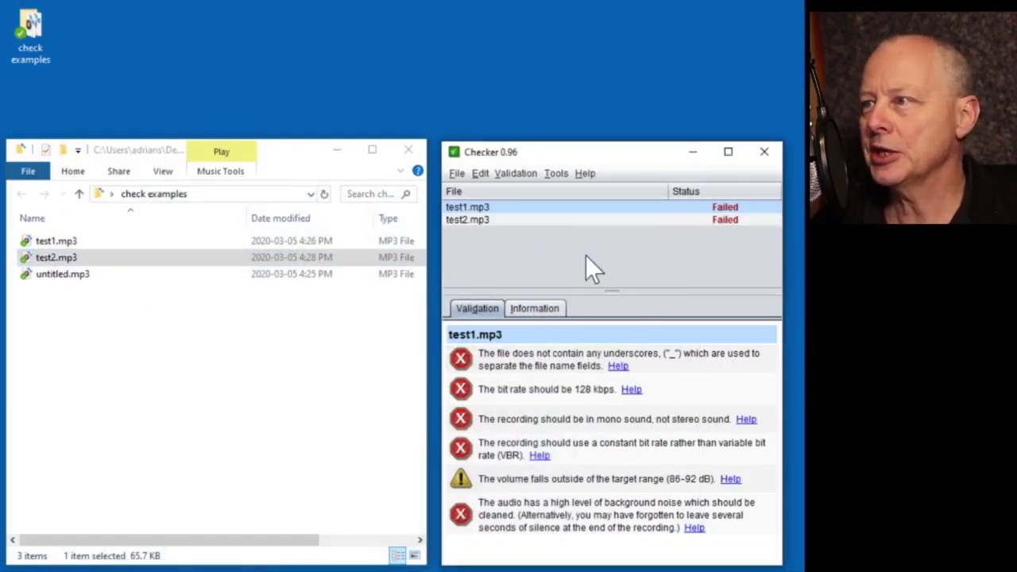
click(480, 223)
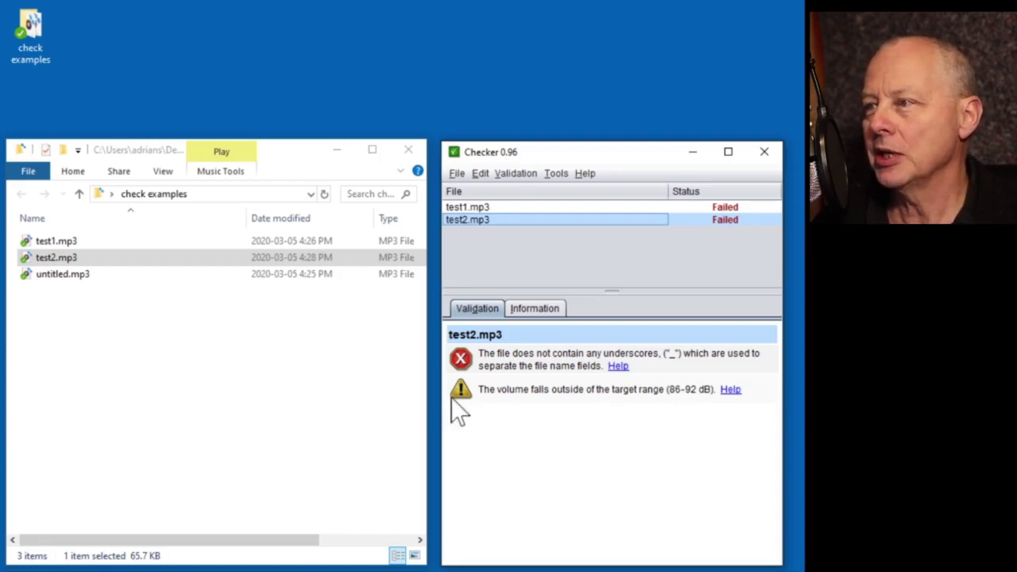
click(534, 315)
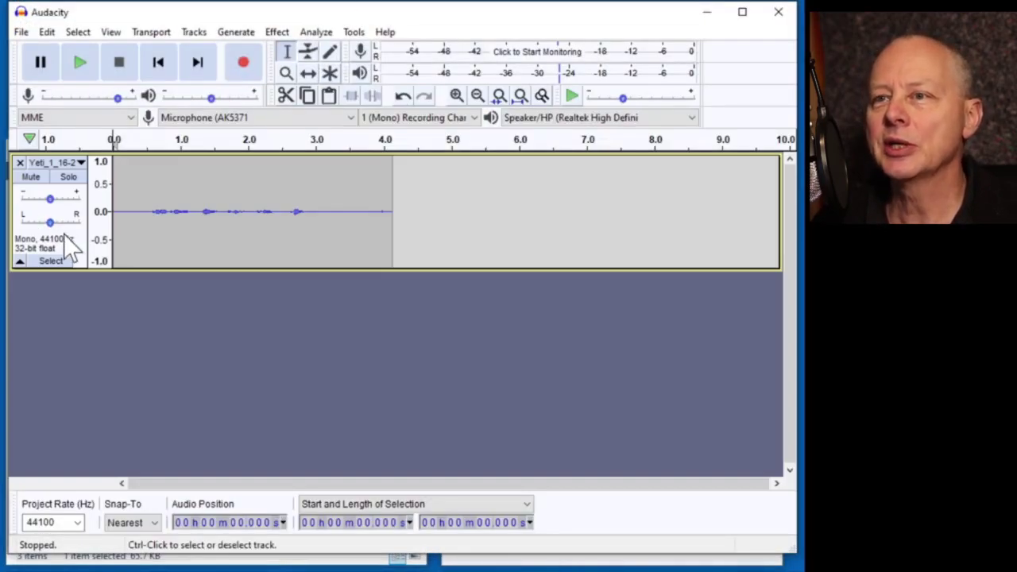
- Select the whole mono track and amplify it by 20 dB
click(70, 242)
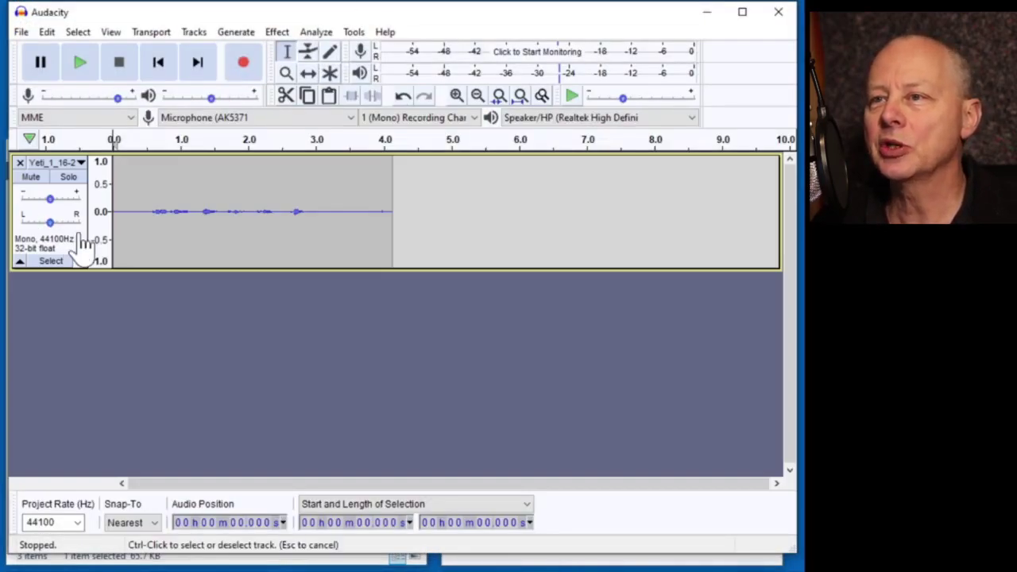
click(278, 32)
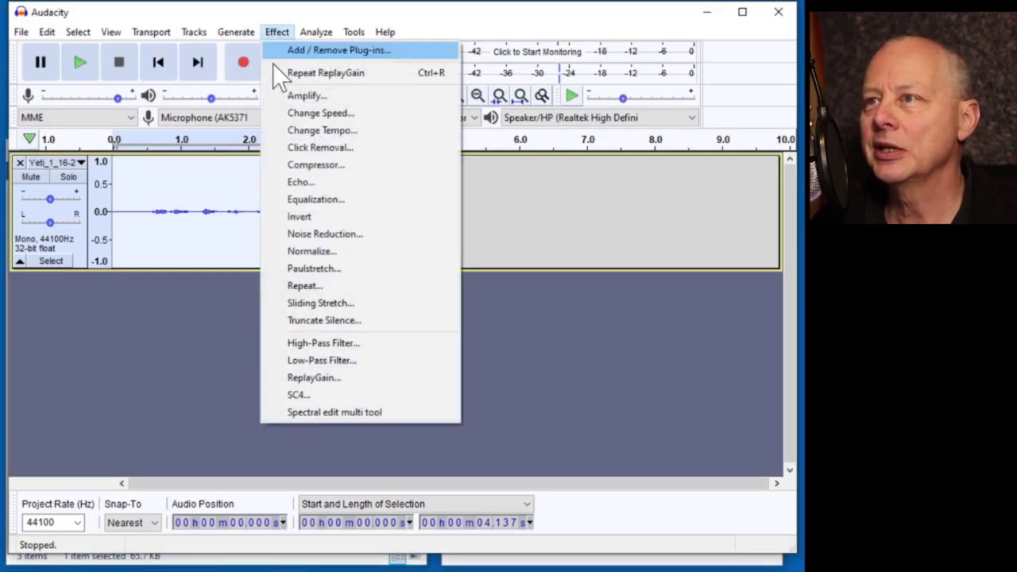
click(284, 91)
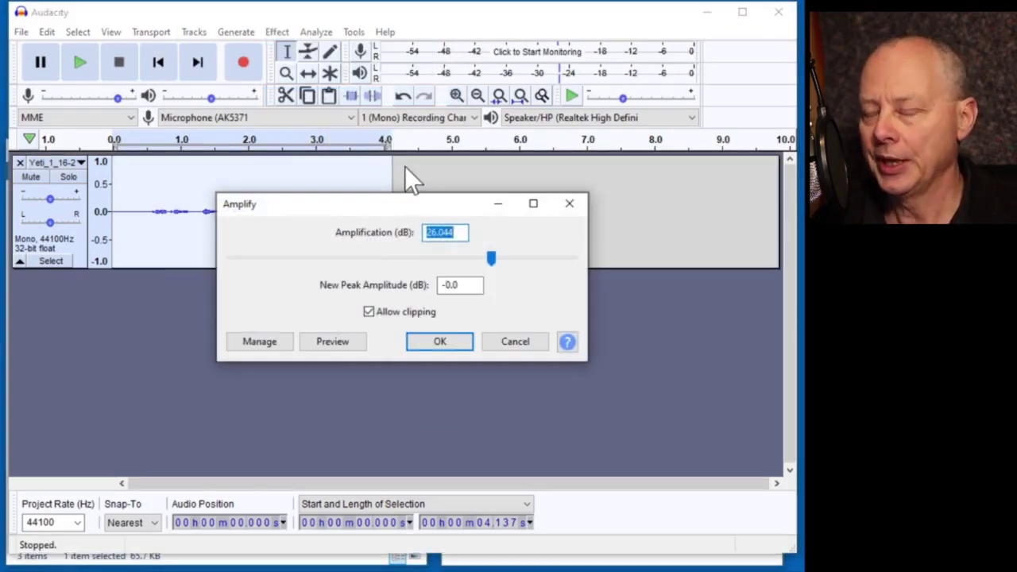
text(20)
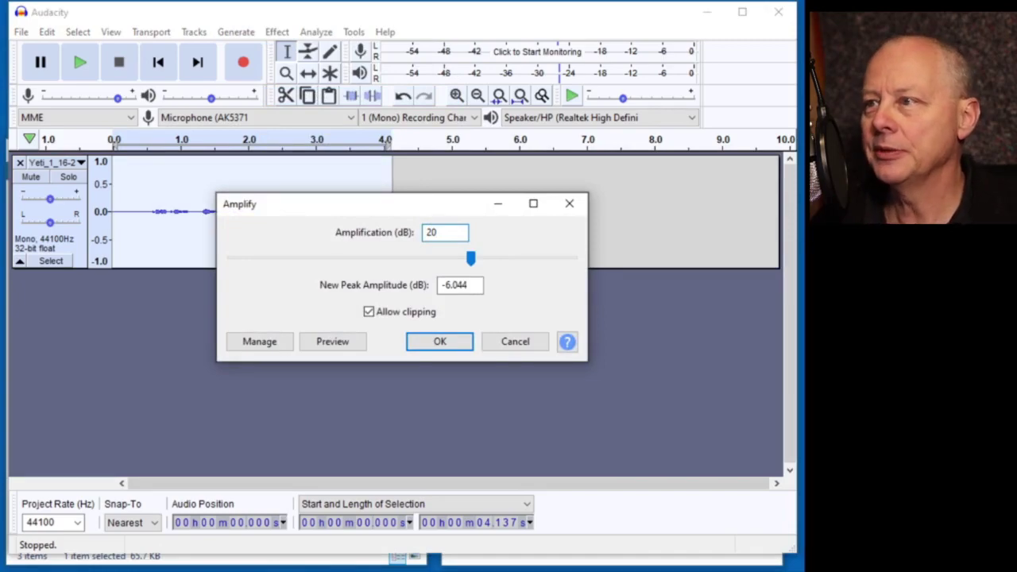
click(427, 345)
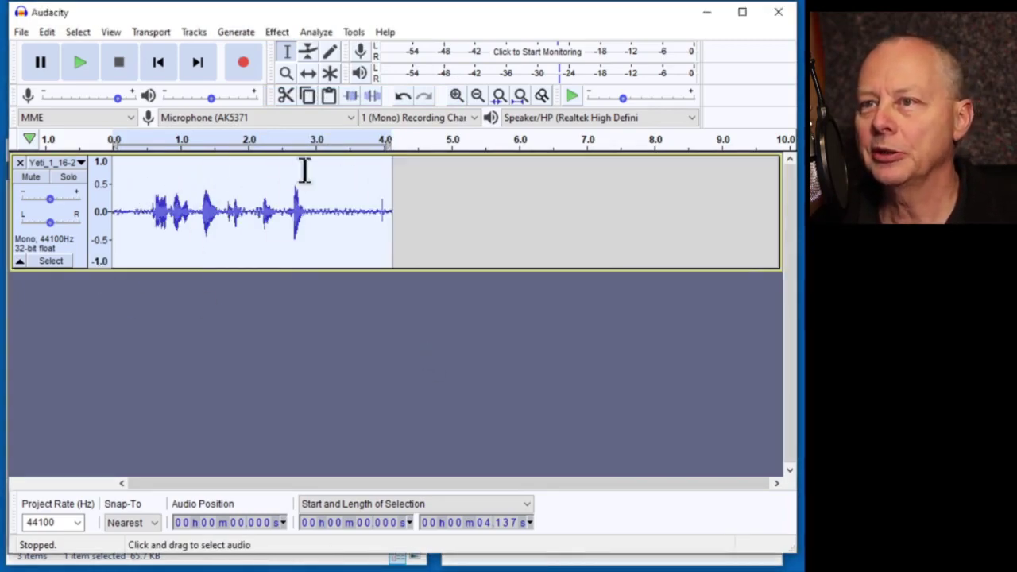
- Start exporting the amplified audio as an MP3
click(21, 32)
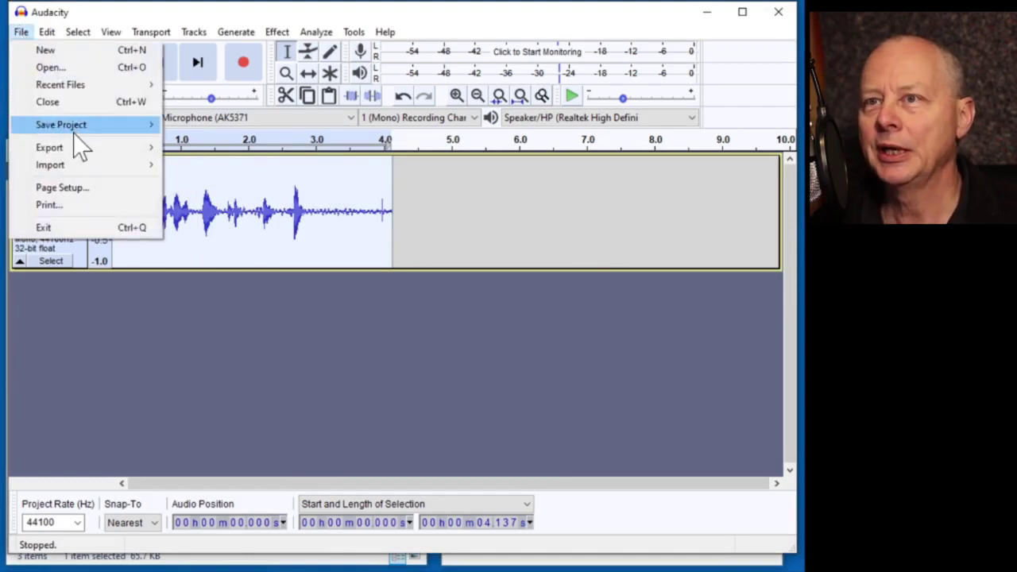
mouse_move(75, 149)
click(227, 147)
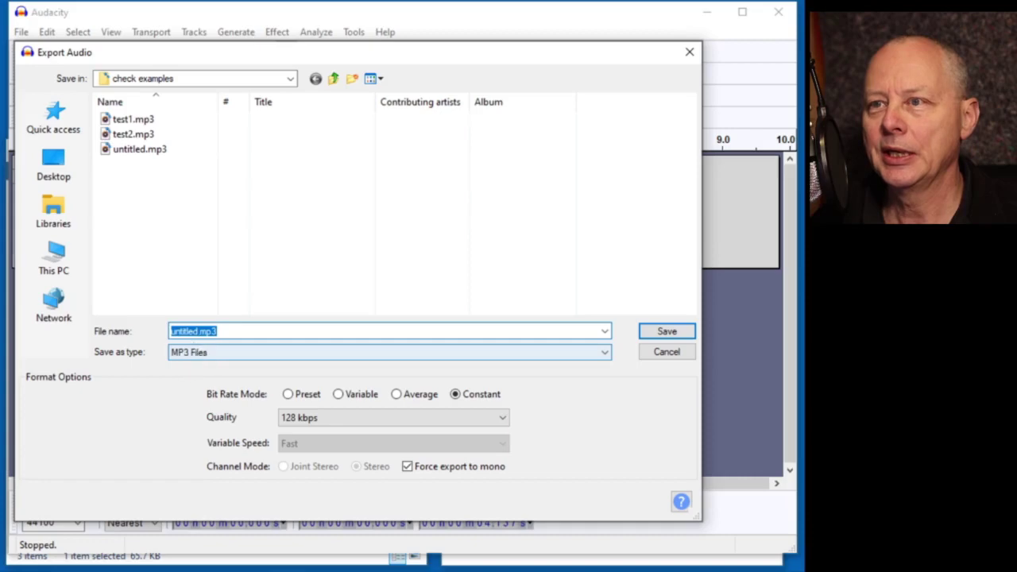
- Change the file name from test2.mp3 to test3.mp3 and save the export
click(121, 135)
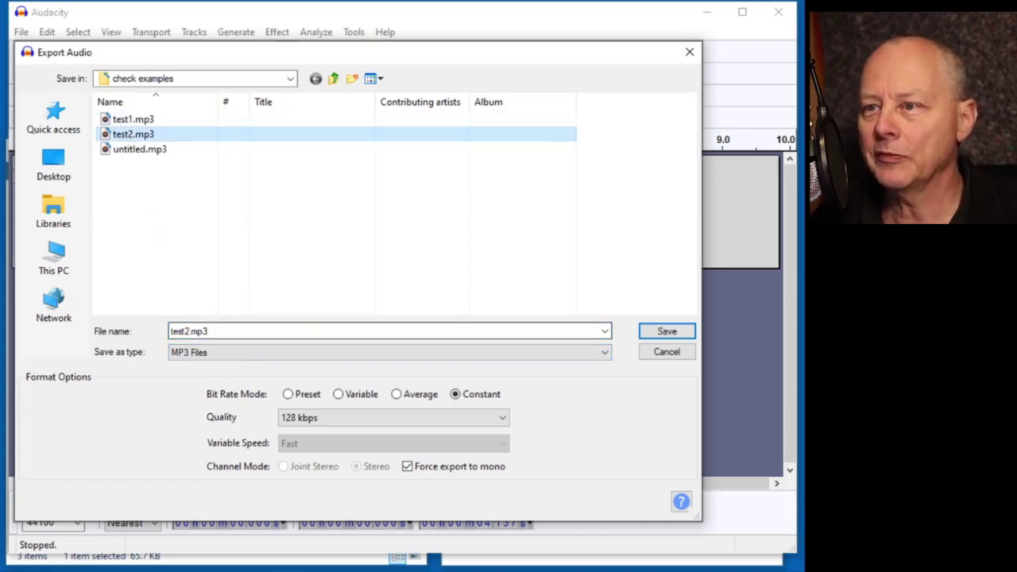
key(Tab)
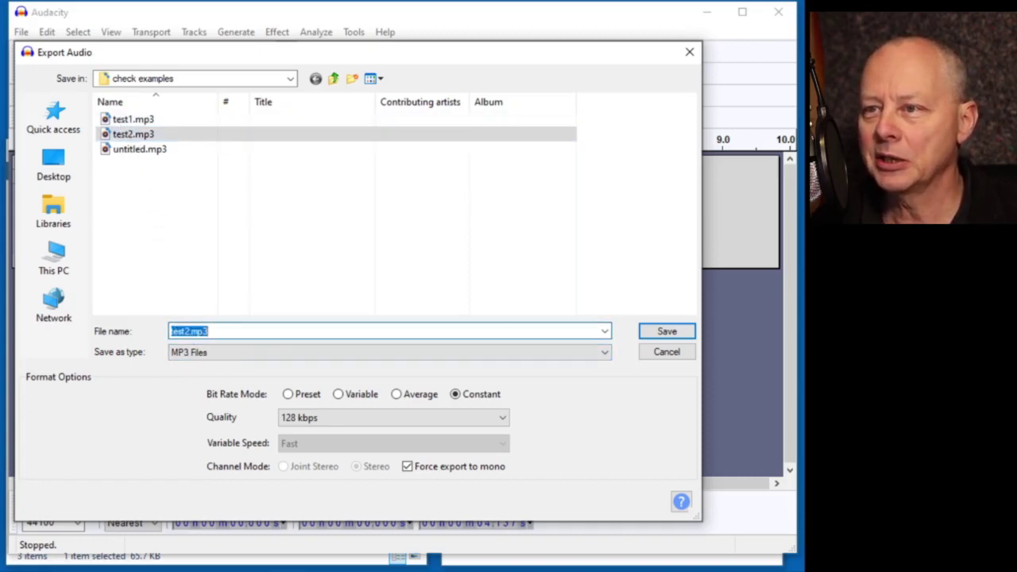
key(End)
key(Left)
key(Left)
key(Left)
key(Left)
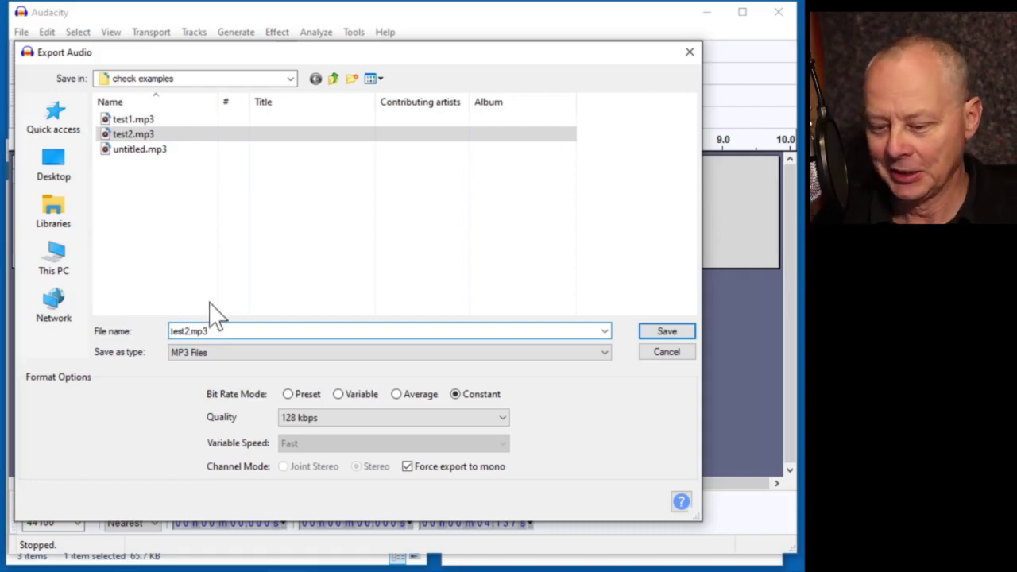
key(BackSpace)
text(3)
key(Return)
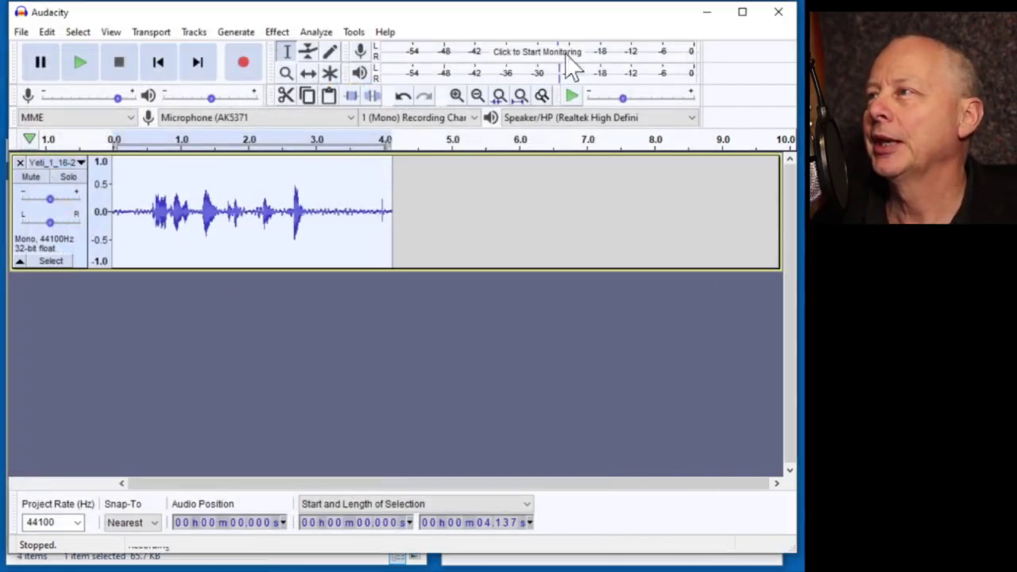
- Add test3.mp3 to LibriVox Checker and see it fail for missing underscores and high background noise
click(706, 12)
drag(44, 276, 634, 271)
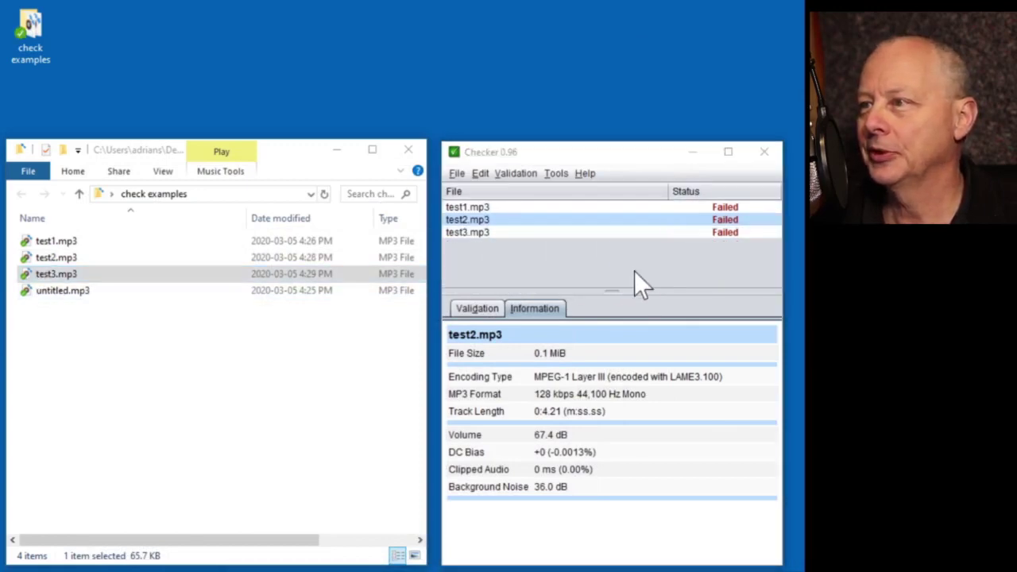
click(457, 232)
click(486, 312)
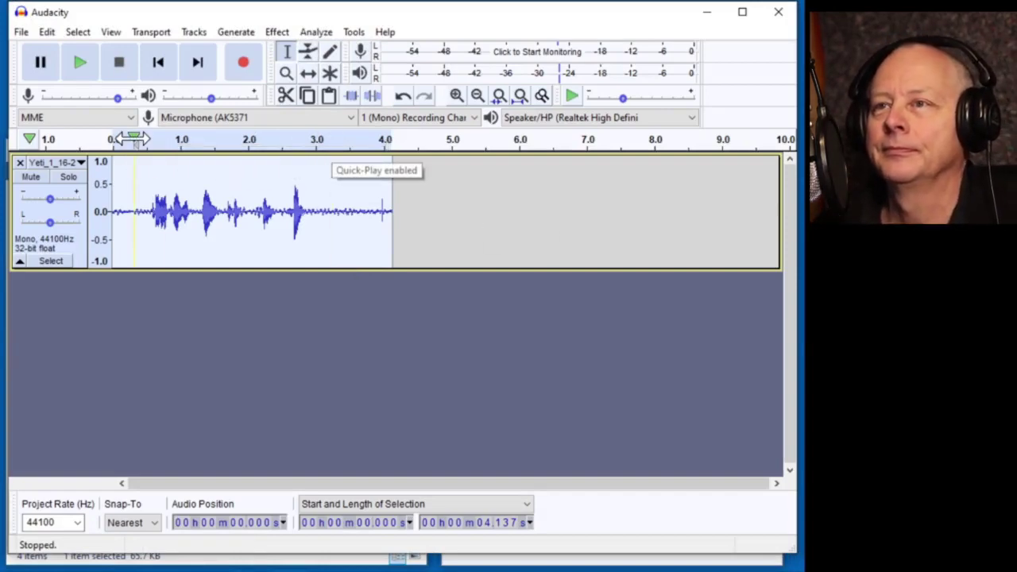
click(129, 140)
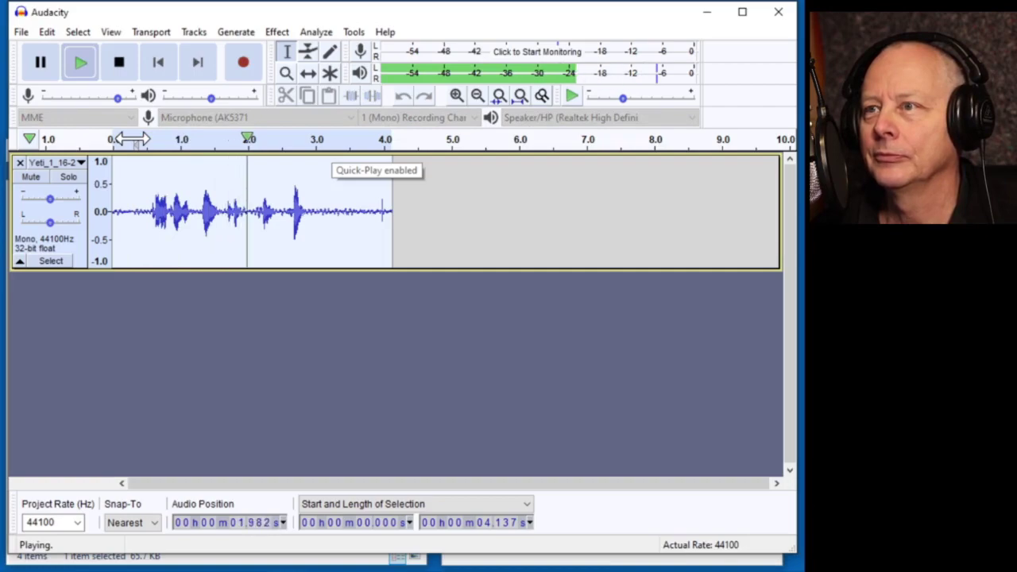
click(120, 64)
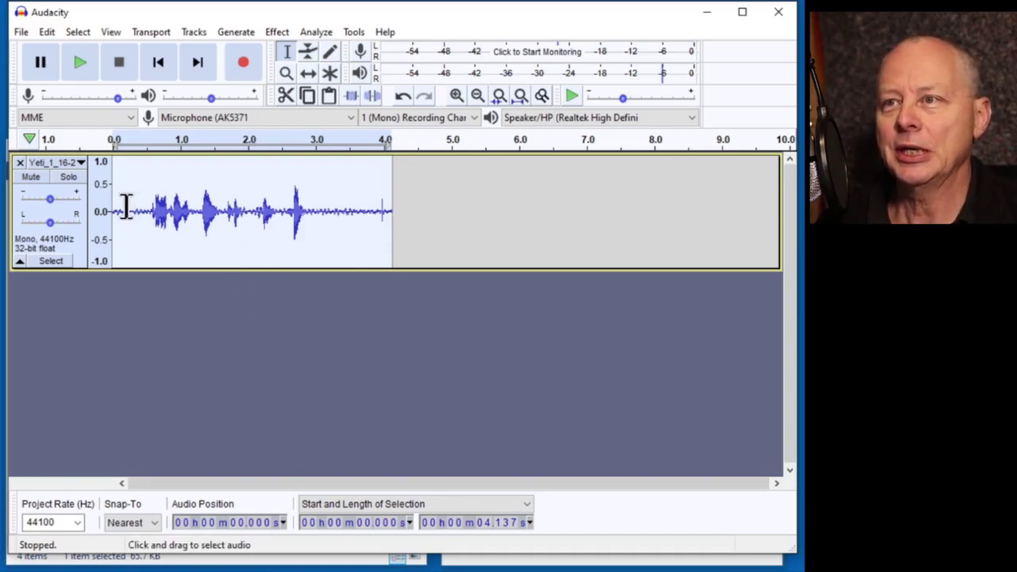
- Remove the old track, record from Microphone (Yeti Stereo), and raise the monitored recording volume
click(20, 163)
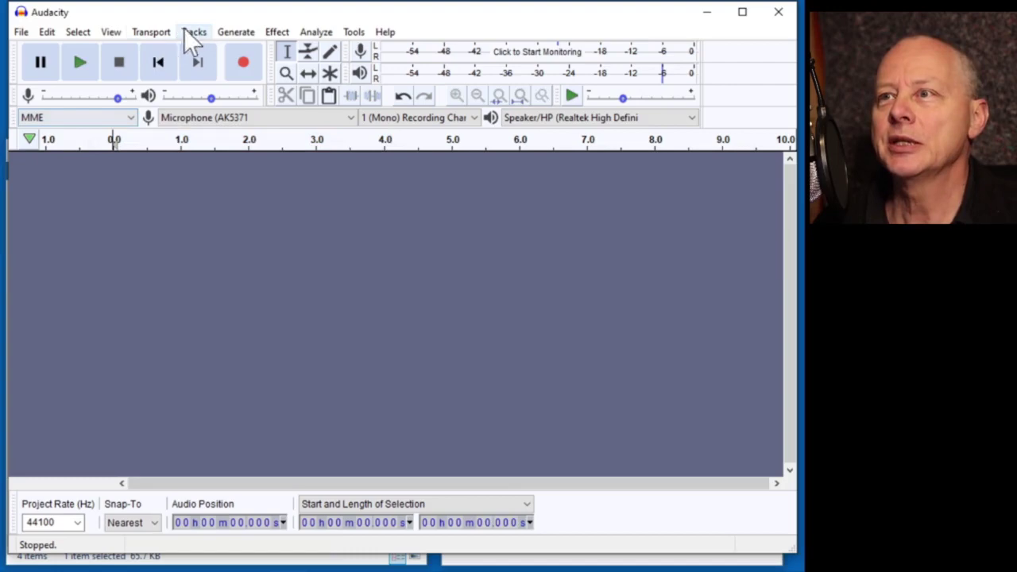
click(196, 117)
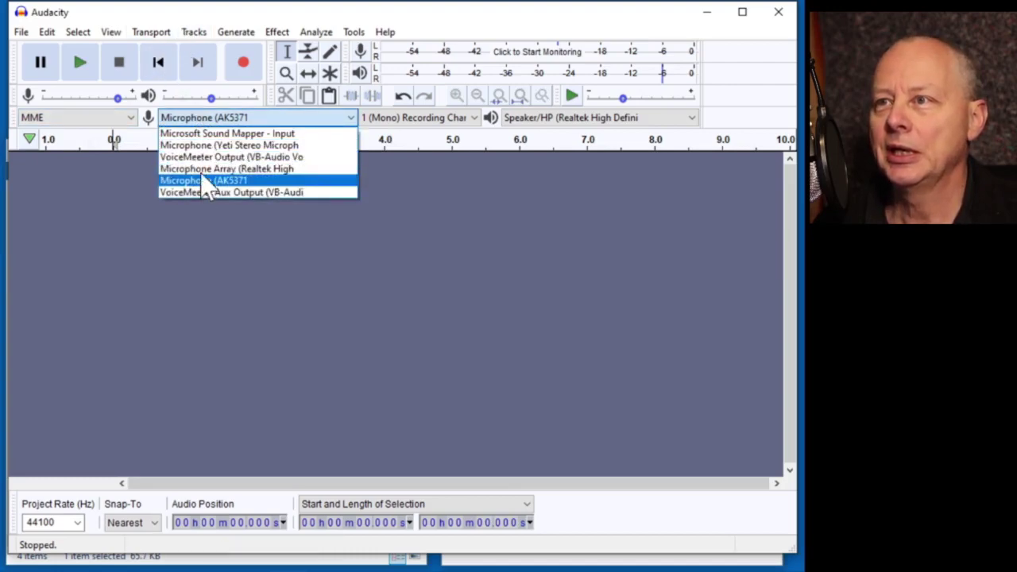
click(200, 147)
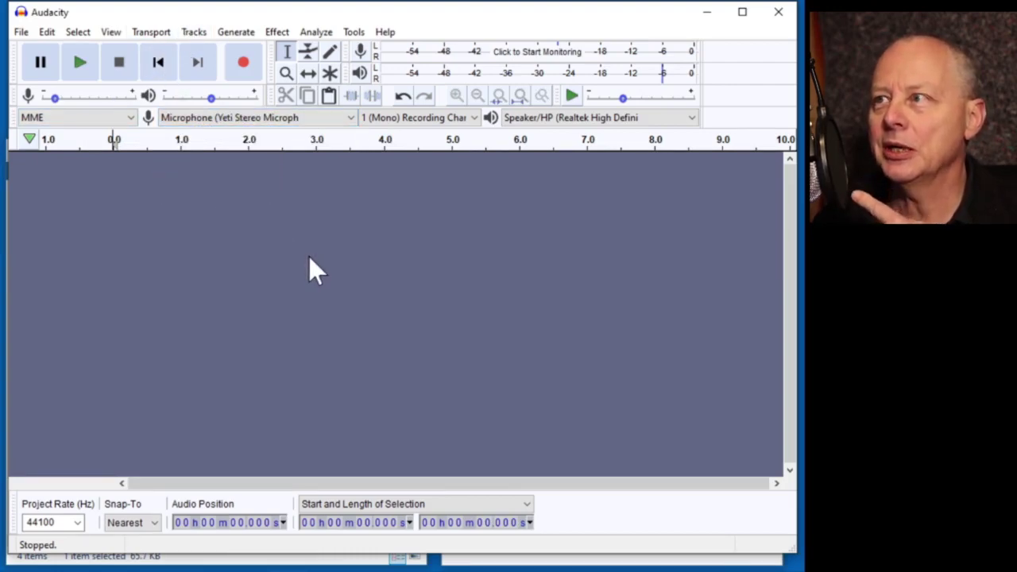
click(554, 50)
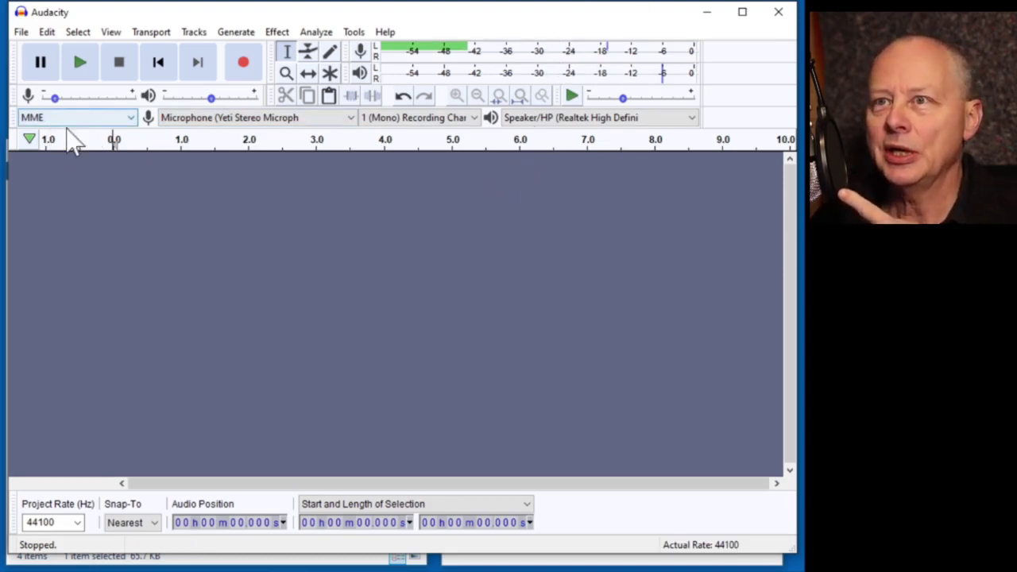
drag(51, 97, 83, 100)
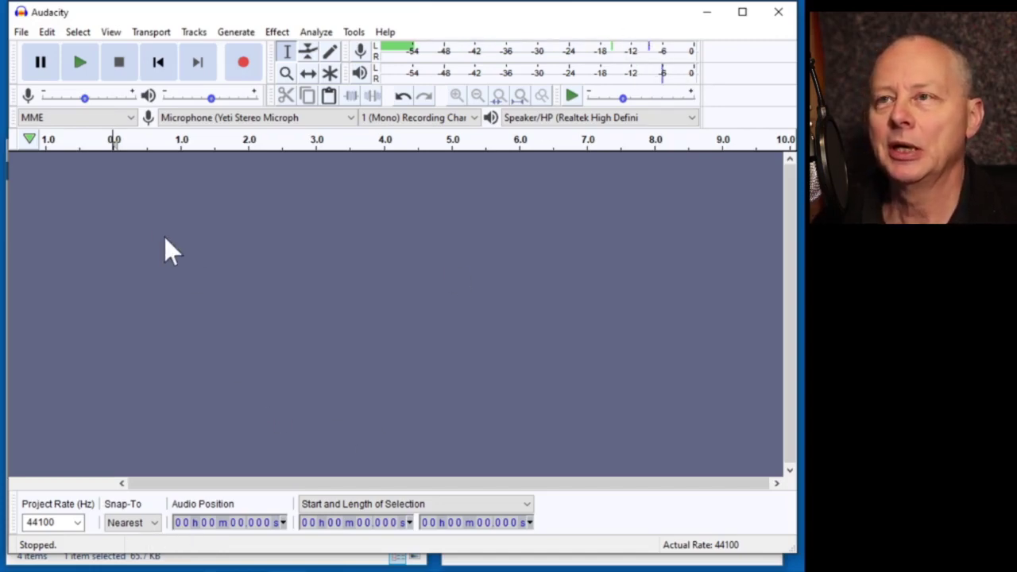
- Record a roughly 4-second Yeti take, display it as Waveform (dB), and play it back
click(244, 61)
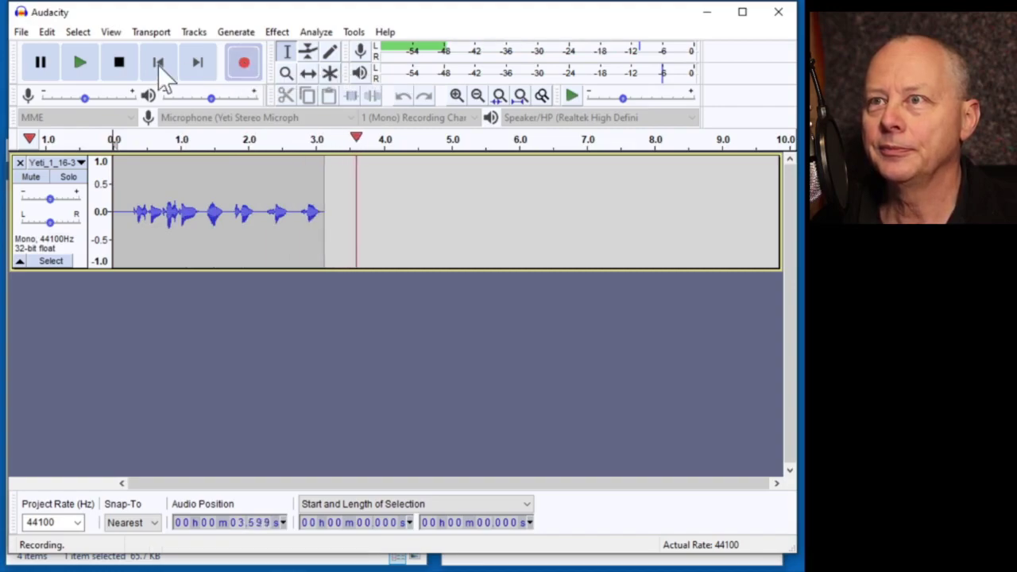
click(122, 60)
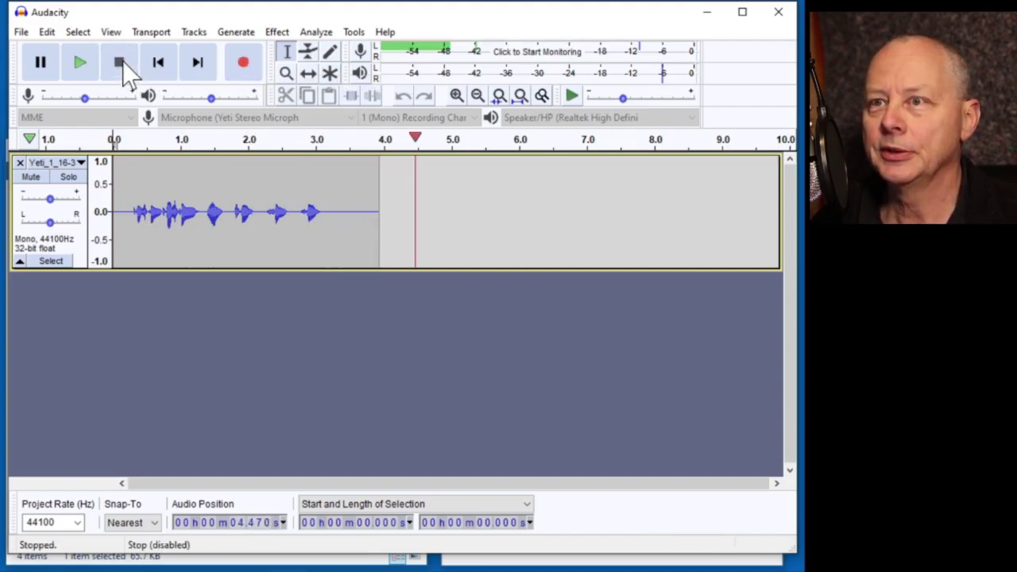
click(86, 165)
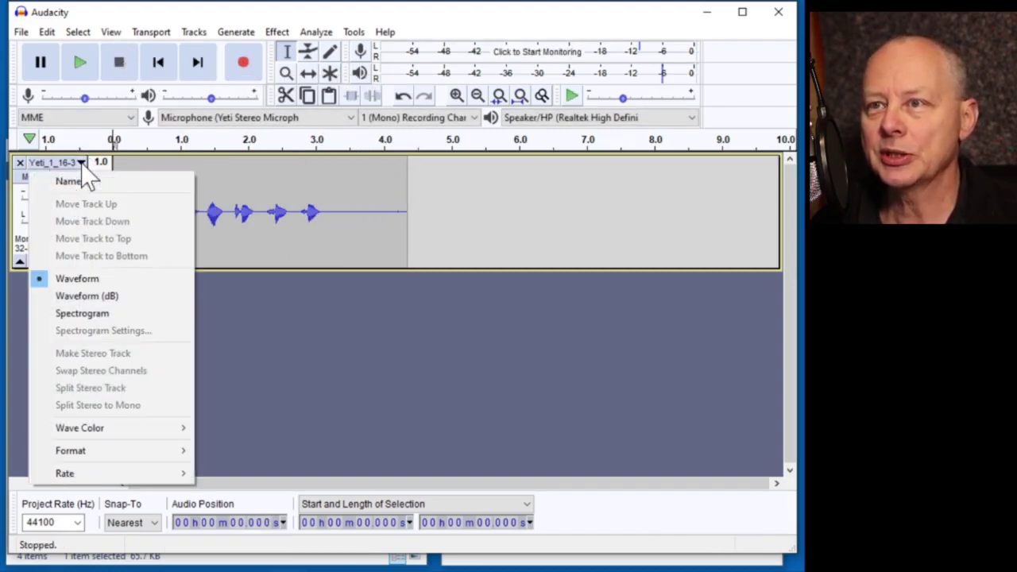
click(91, 298)
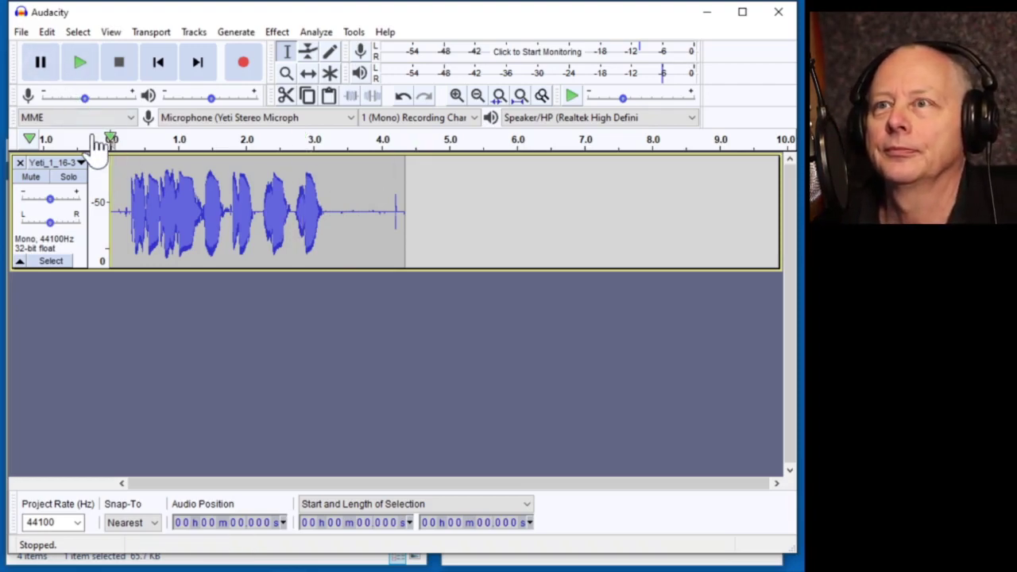
click(119, 138)
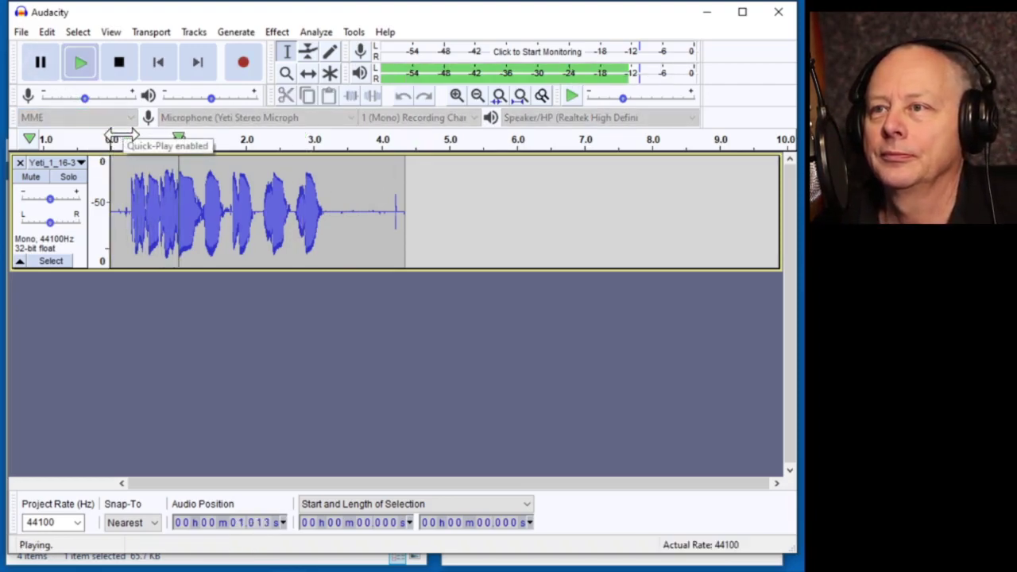
click(120, 63)
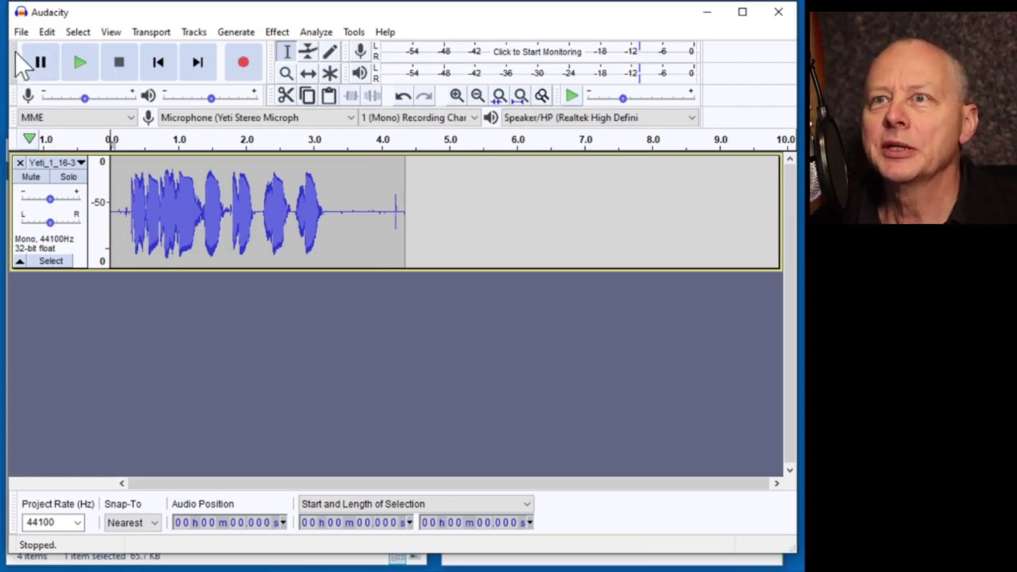
- Export the take as test4.mp3 in the check examples folder at constant 128 kbps mono
click(23, 28)
mouse_move(109, 147)
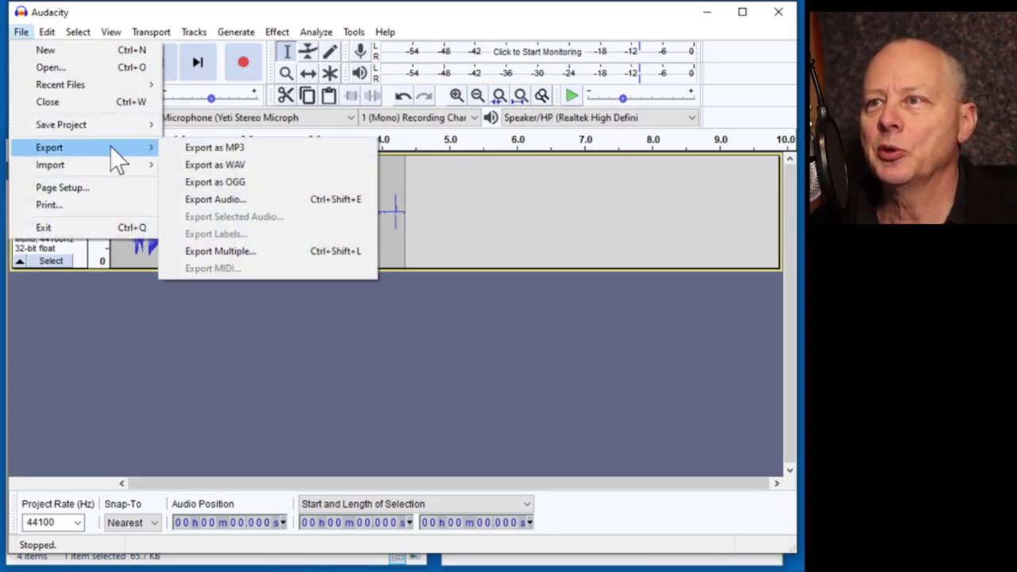
click(191, 148)
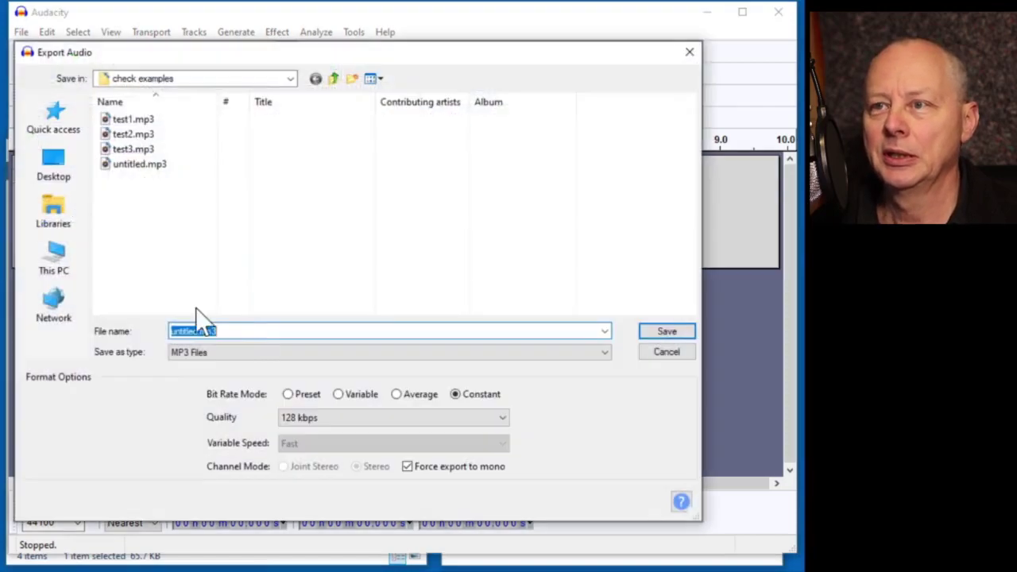
click(133, 151)
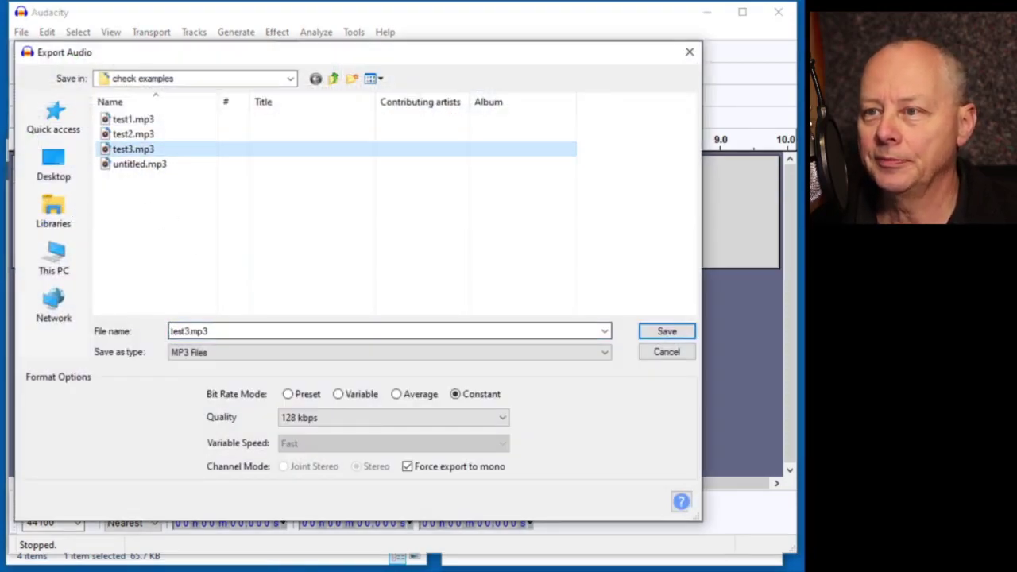
click(185, 331)
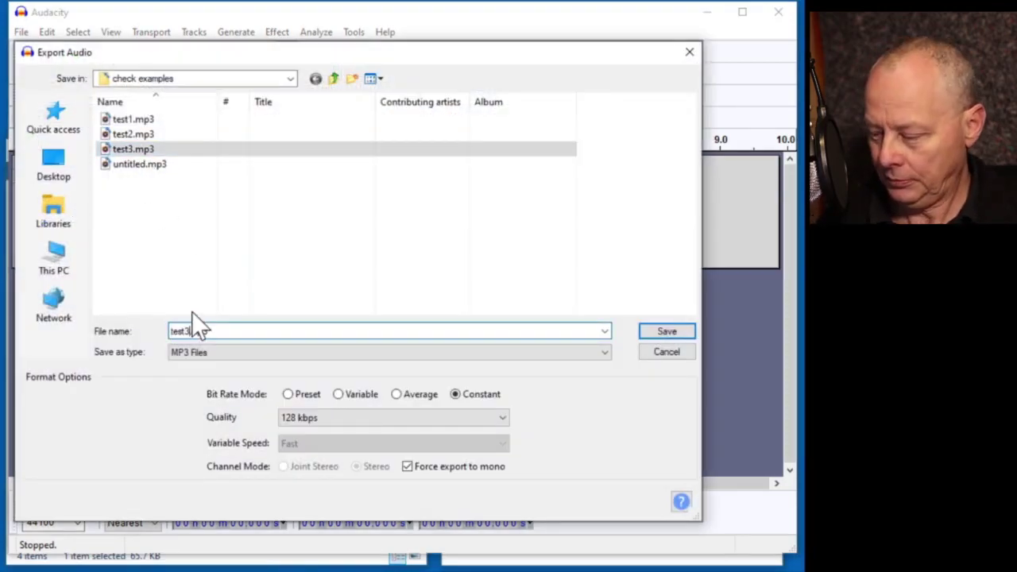
text(4)
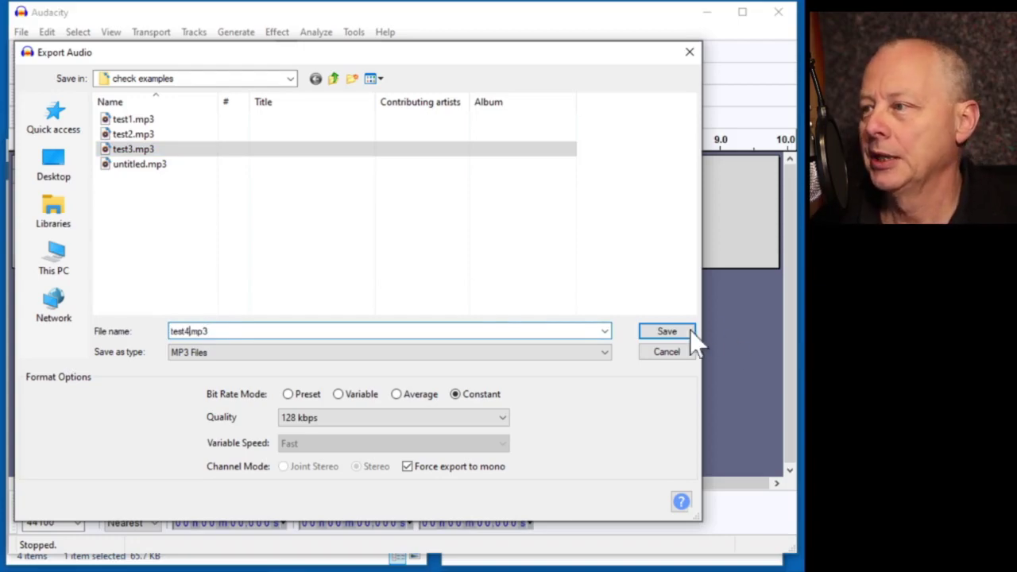
click(665, 331)
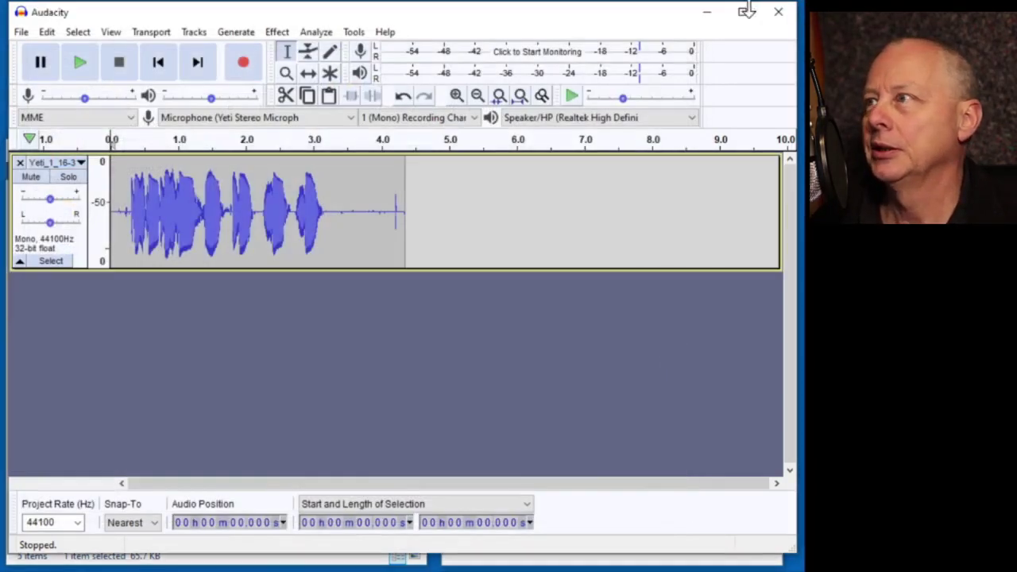
- Check test4.mp3 in LibriVox Checker, showing 128 kbps mono, 82.7 dB volume, 26.8 dB noise
click(706, 12)
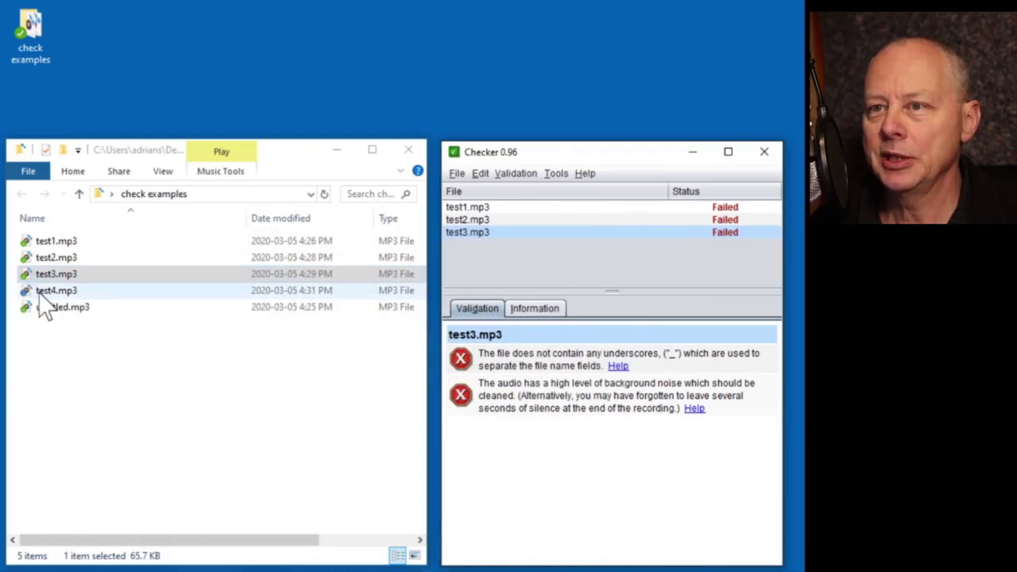
drag(40, 293, 610, 259)
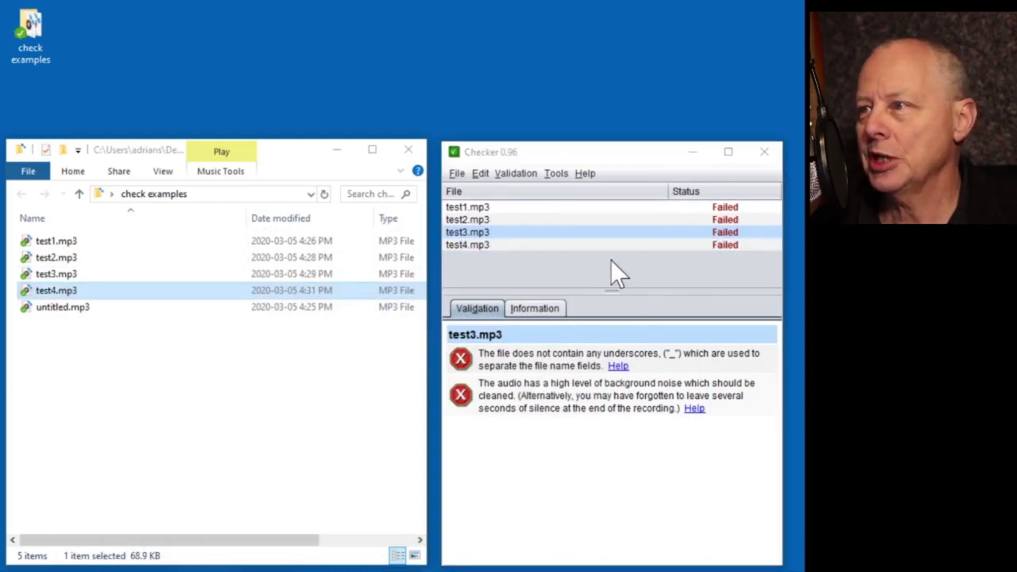
click(501, 245)
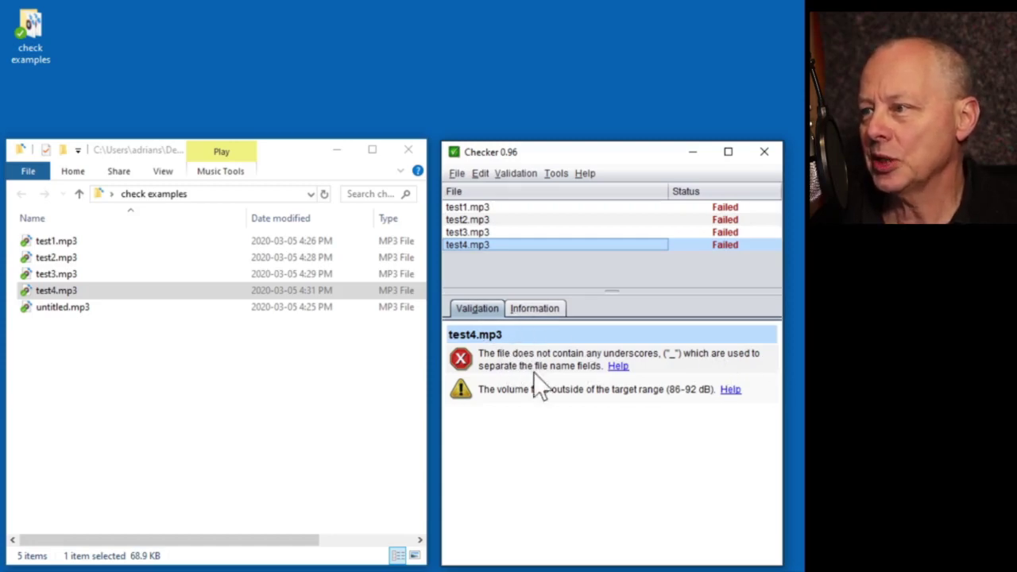
click(526, 309)
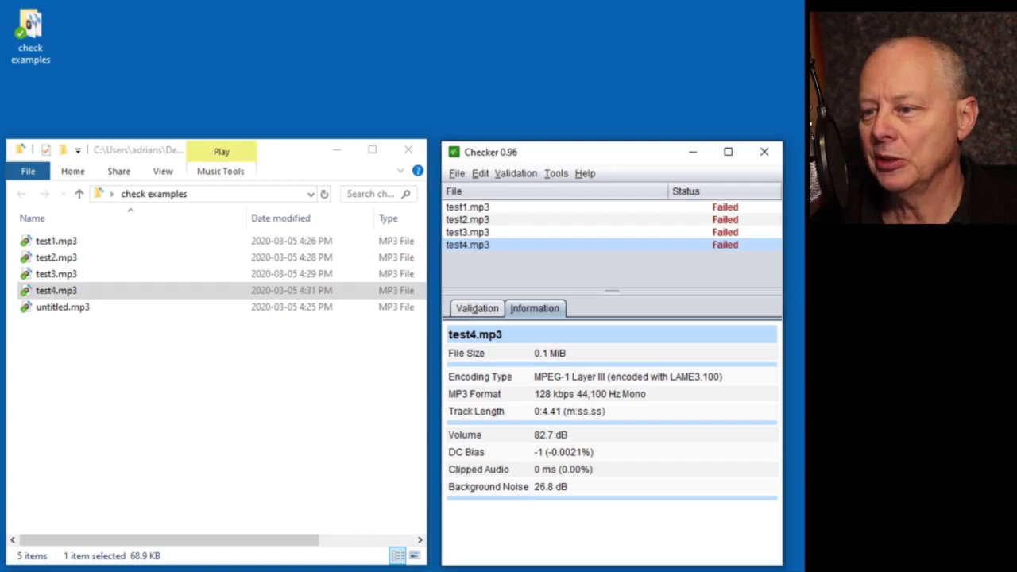
- Amplify the whole Yeti track by 6 dB
key(alt+Tab)
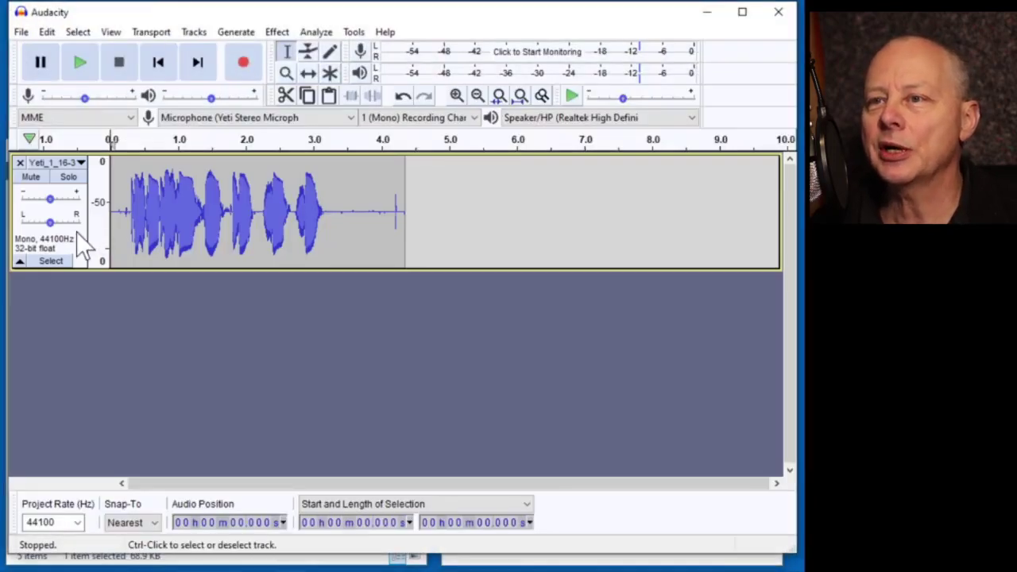
click(78, 238)
click(277, 31)
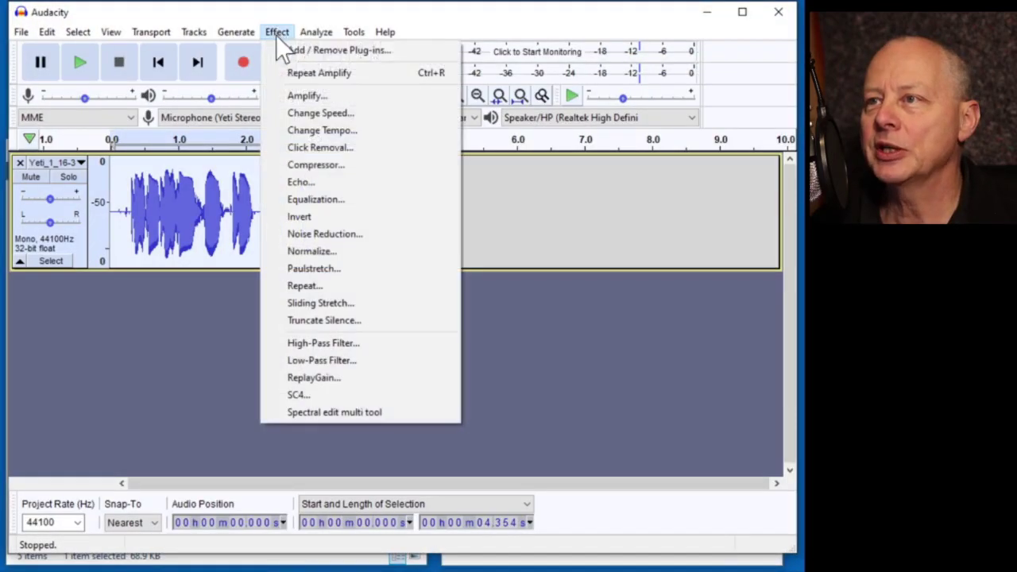
click(305, 96)
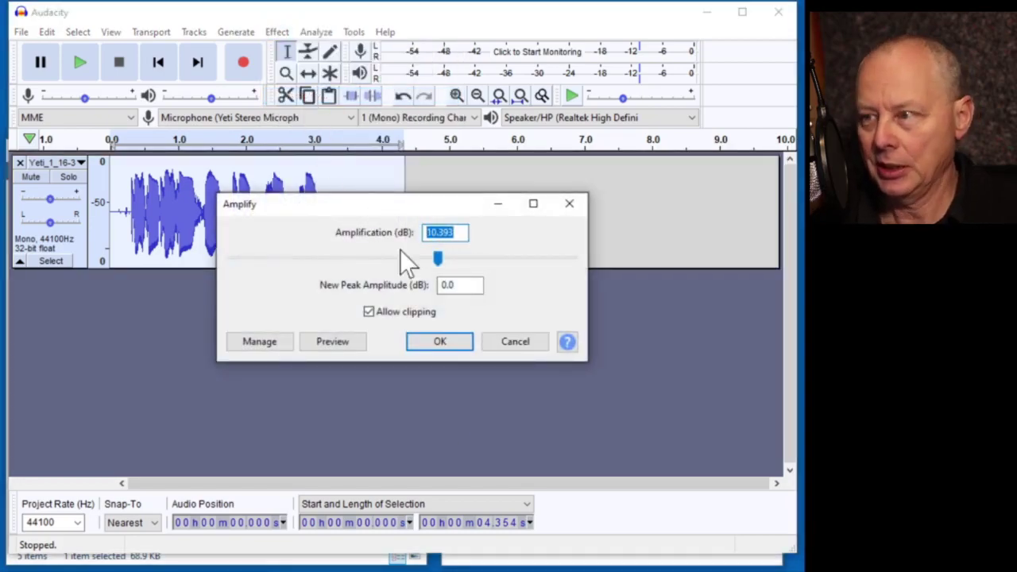
text(6)
click(445, 343)
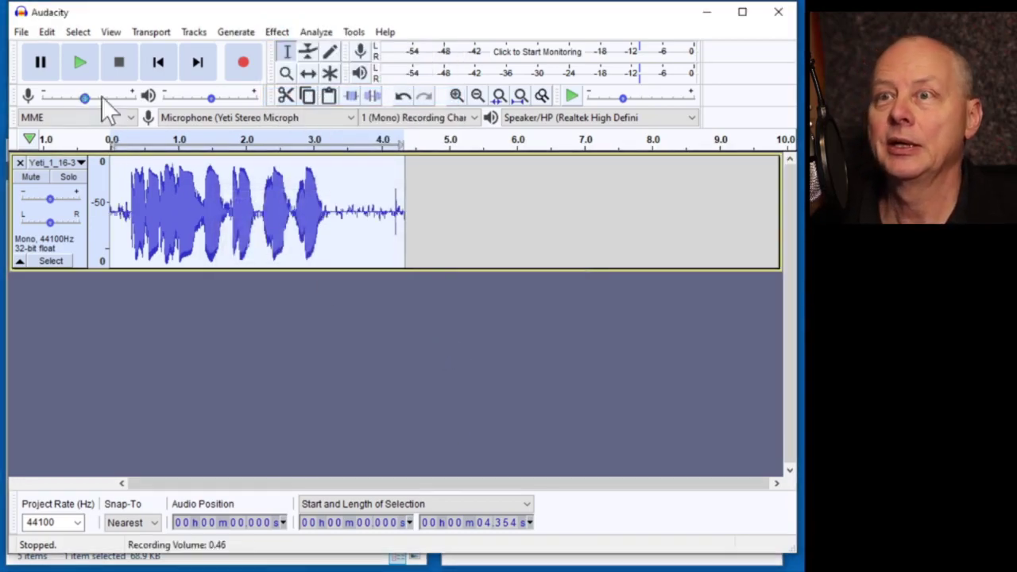
- Export the amplified take as test5.mp3 in the check examples folder
click(25, 30)
mouse_move(69, 147)
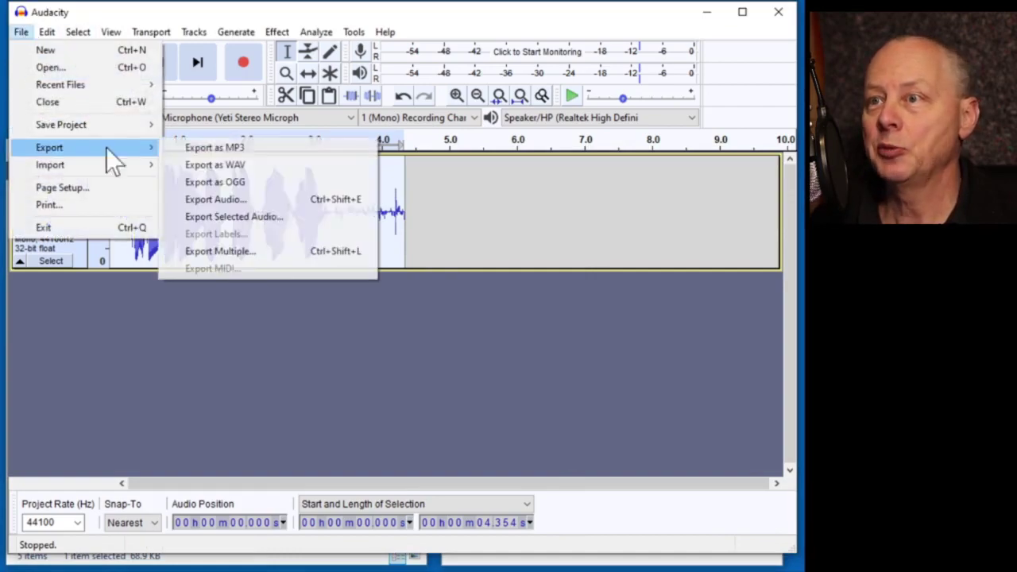
click(193, 148)
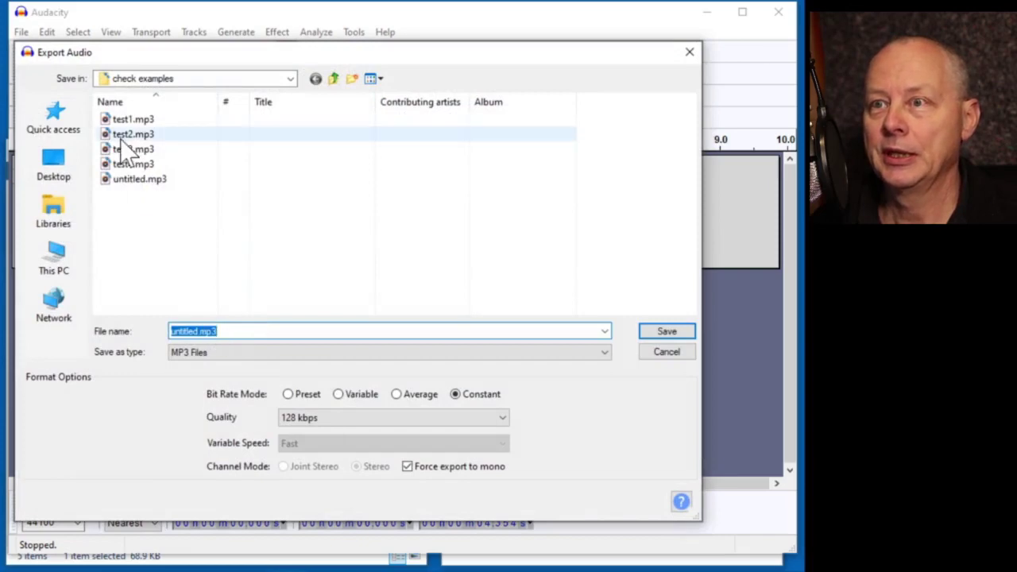
click(132, 164)
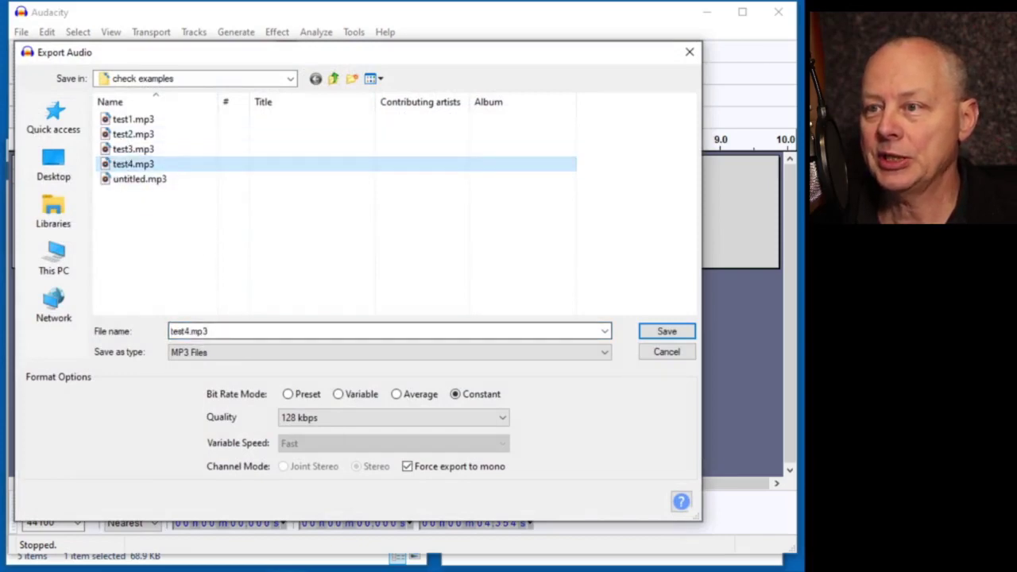
click(191, 331)
click(189, 330)
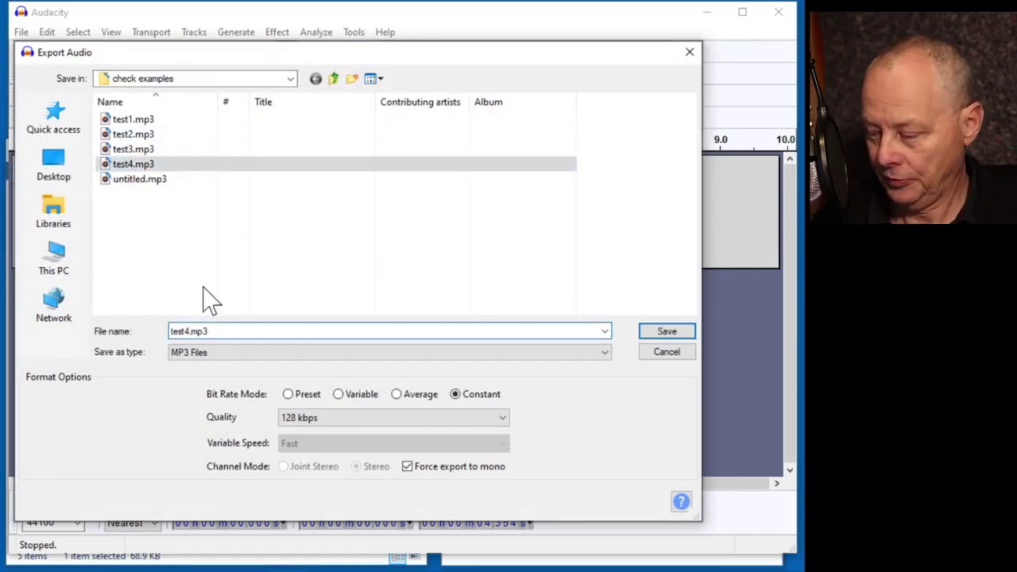
click(669, 331)
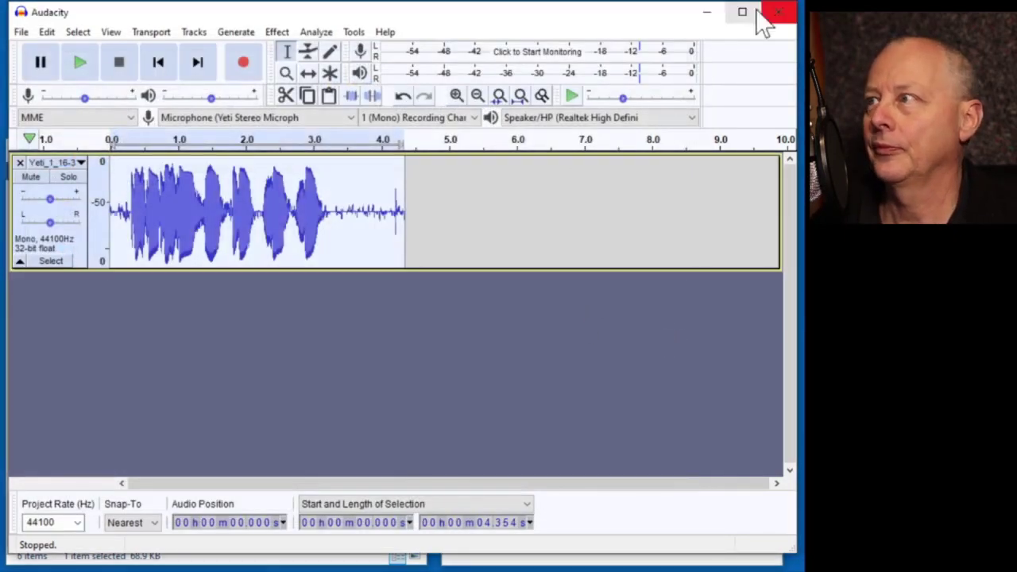
- Add test5.mp3 to LibriVox Checker and confirm only the missing-underscores error remains
click(708, 13)
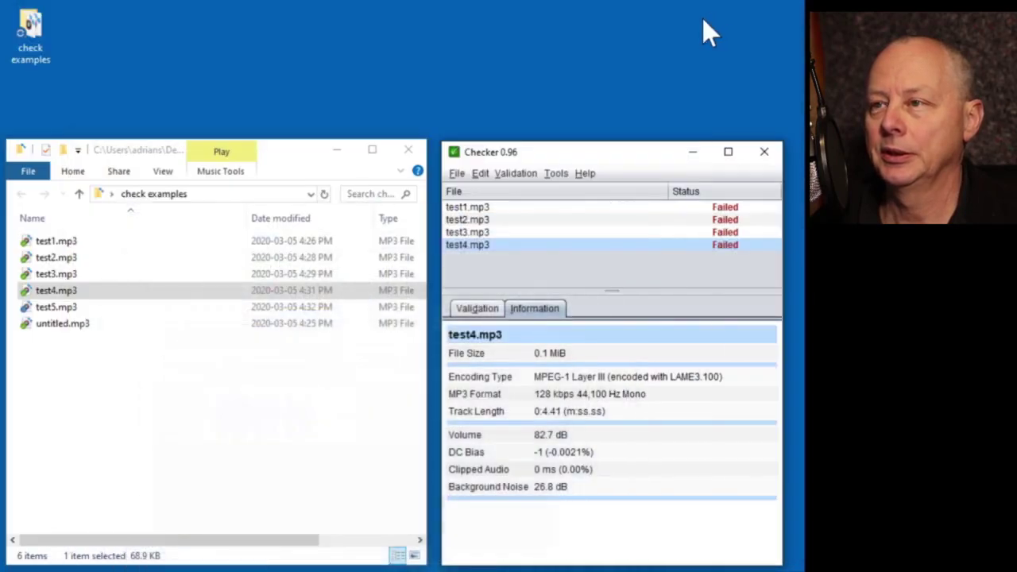
drag(44, 309, 573, 260)
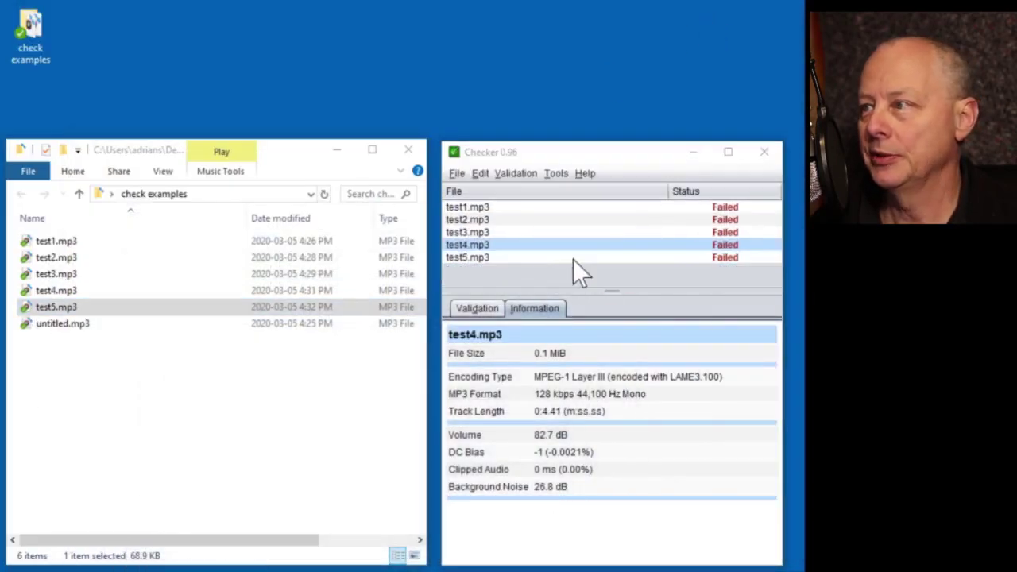
click(468, 256)
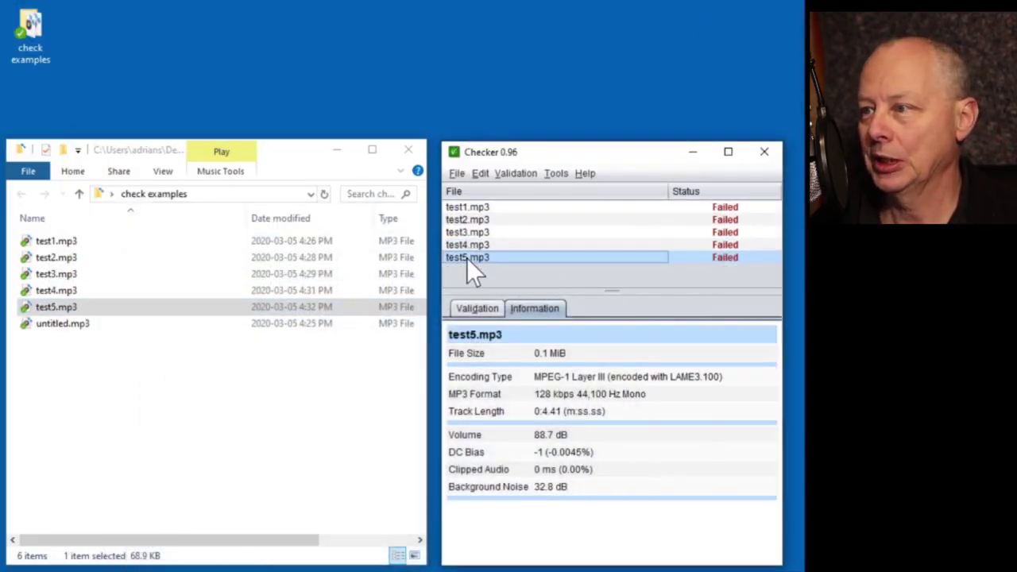
click(469, 308)
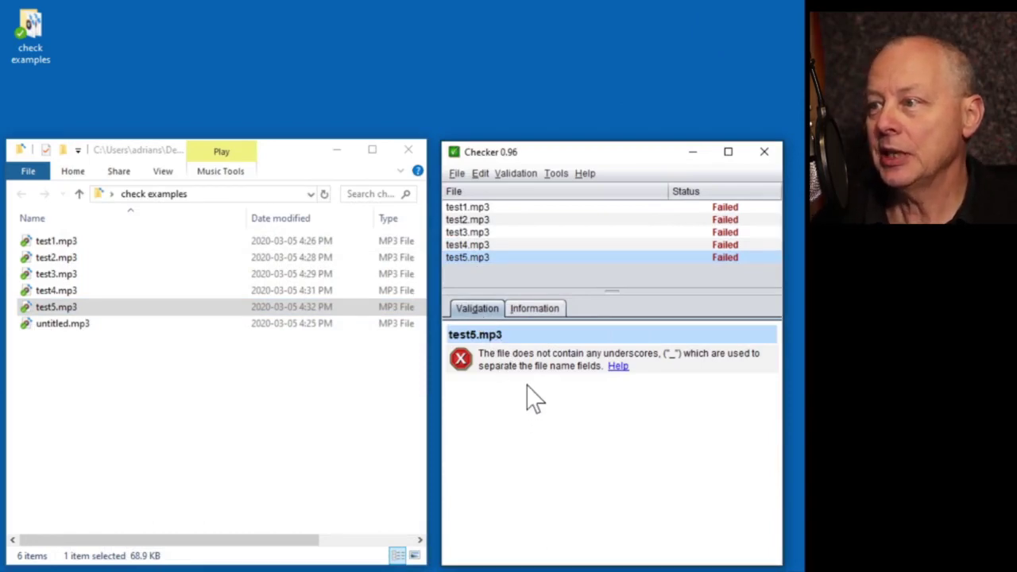